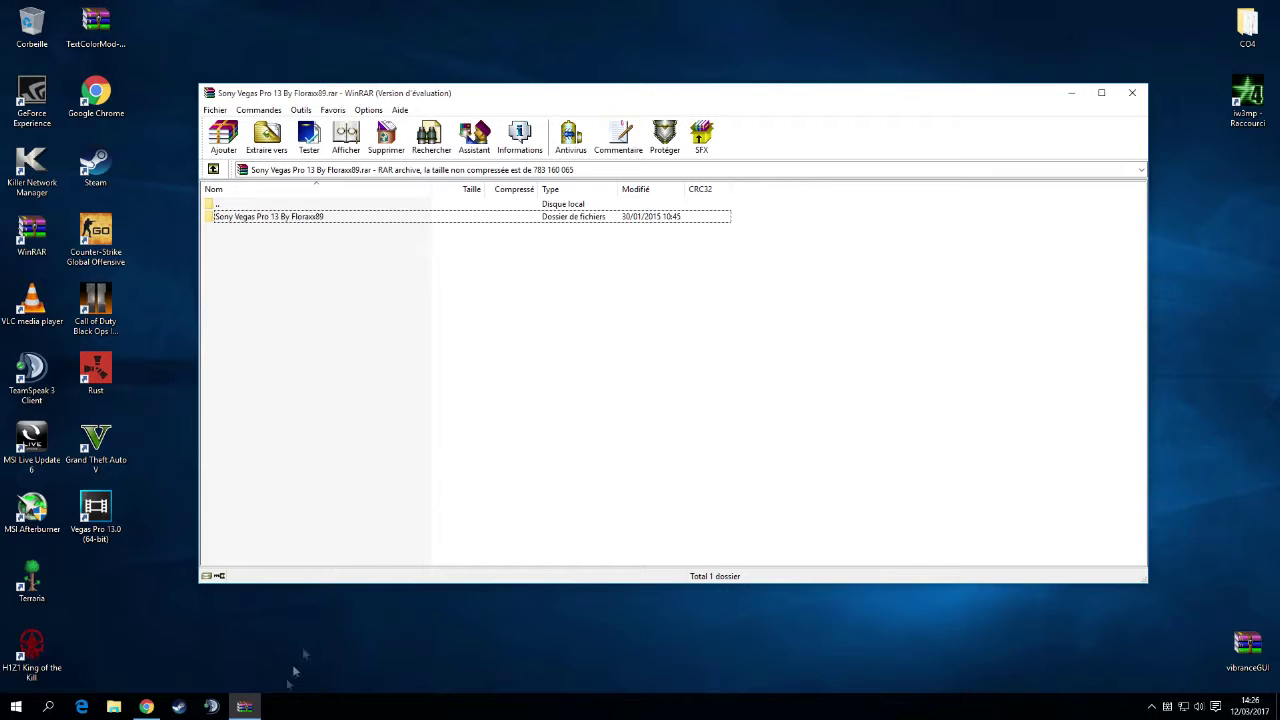
# - Switch to Chrome and examine the VirusTotal detection list for vegas.pro.13.0.(64-bit)-patch.exe
pyautogui.click(147, 706)
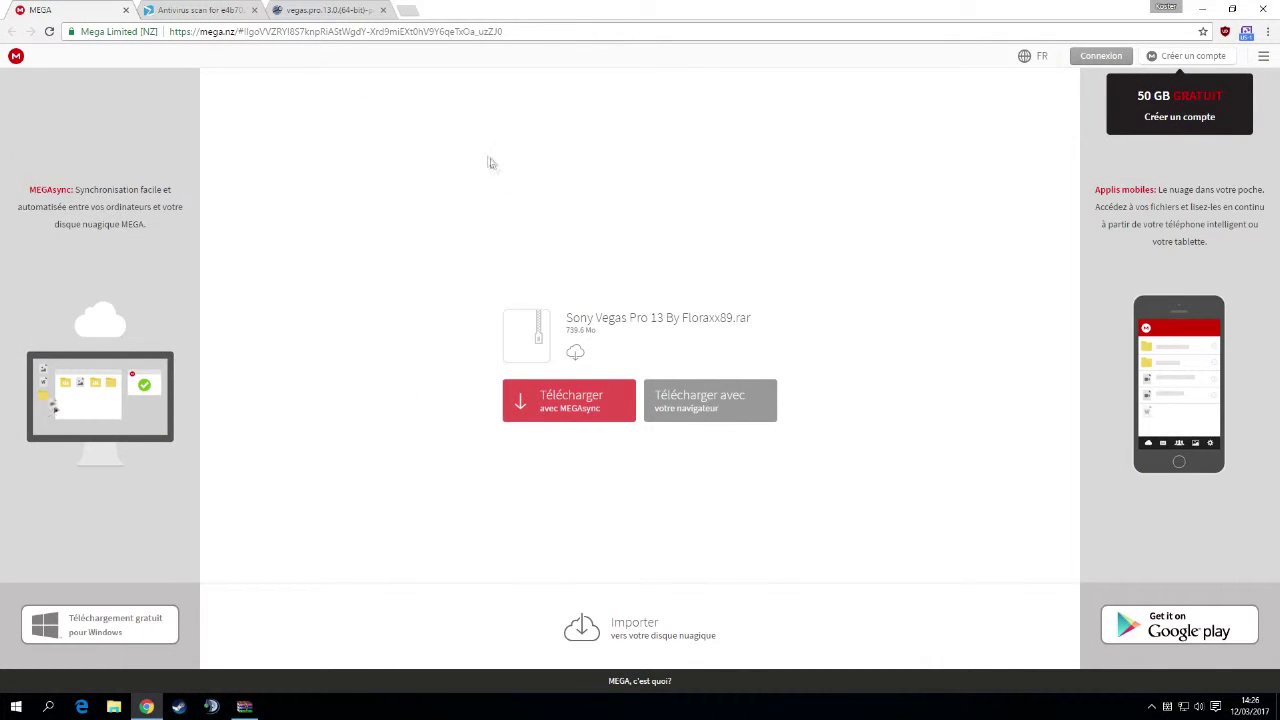
pyautogui.click(327, 9)
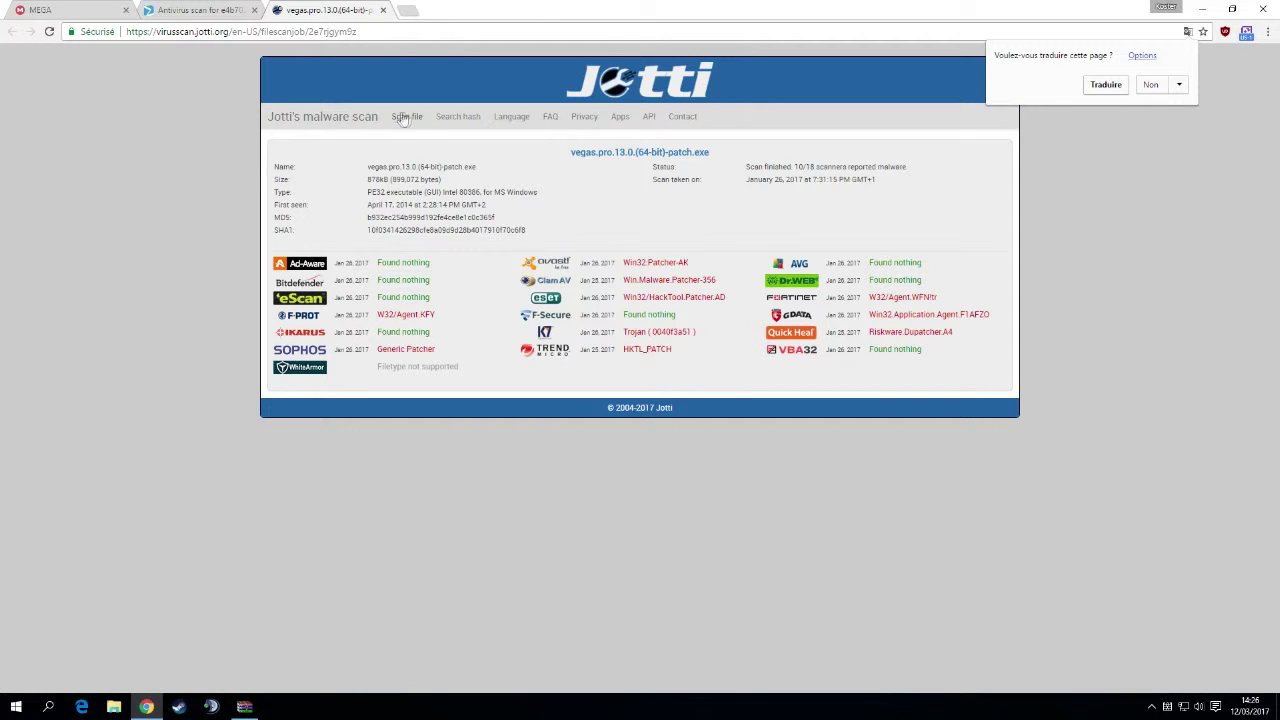
pyautogui.click(244, 9)
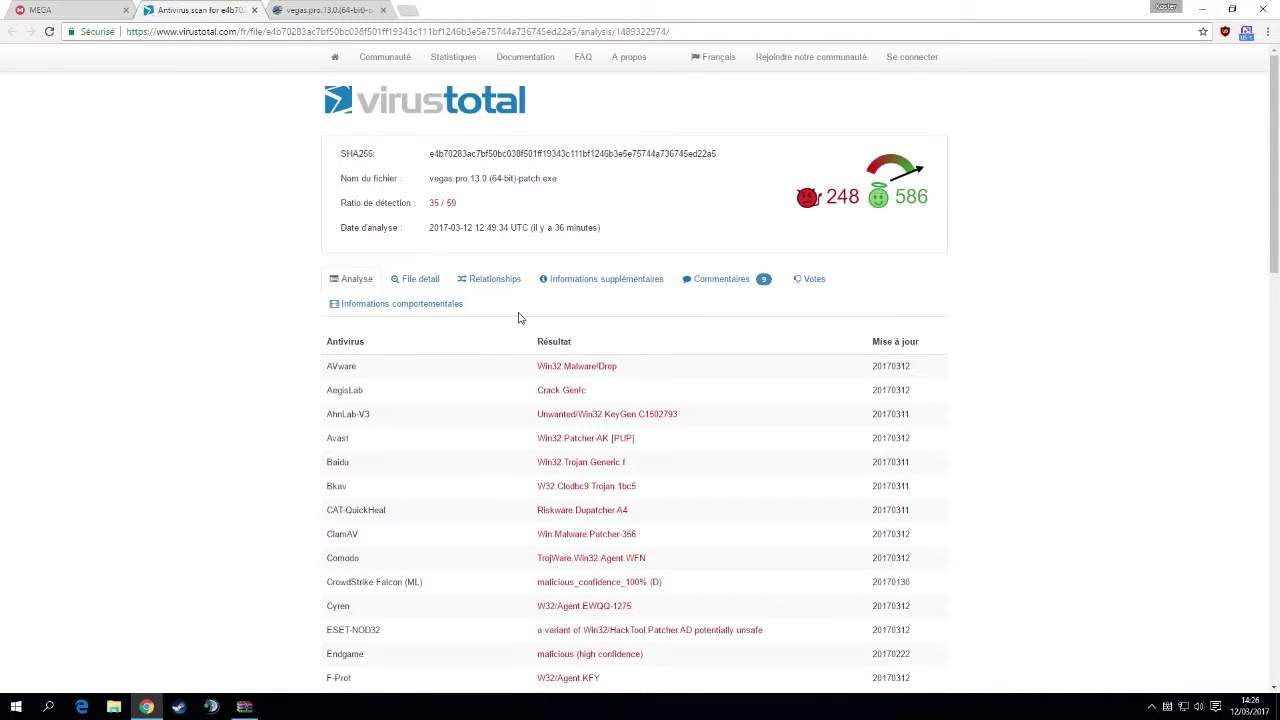
pyautogui.scroll(-5, 657, 437)
pyautogui.scroll(4, 621, 457)
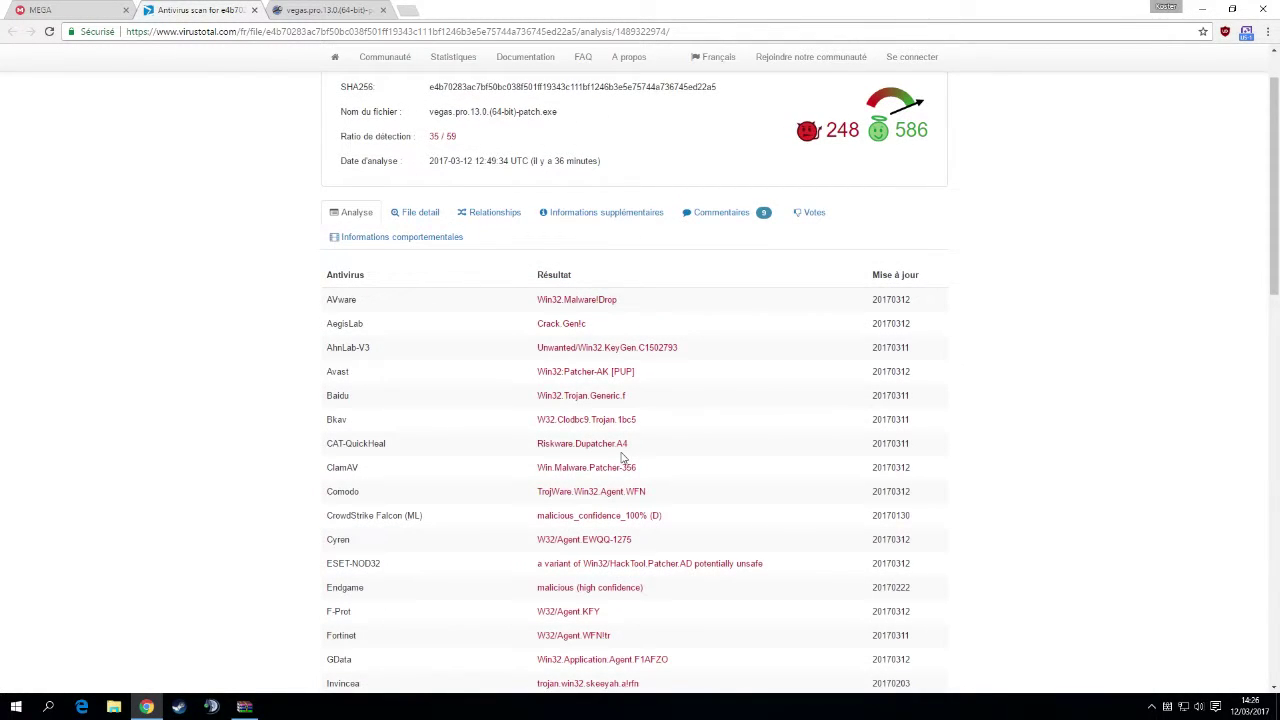
pyautogui.scroll(1, 621, 457)
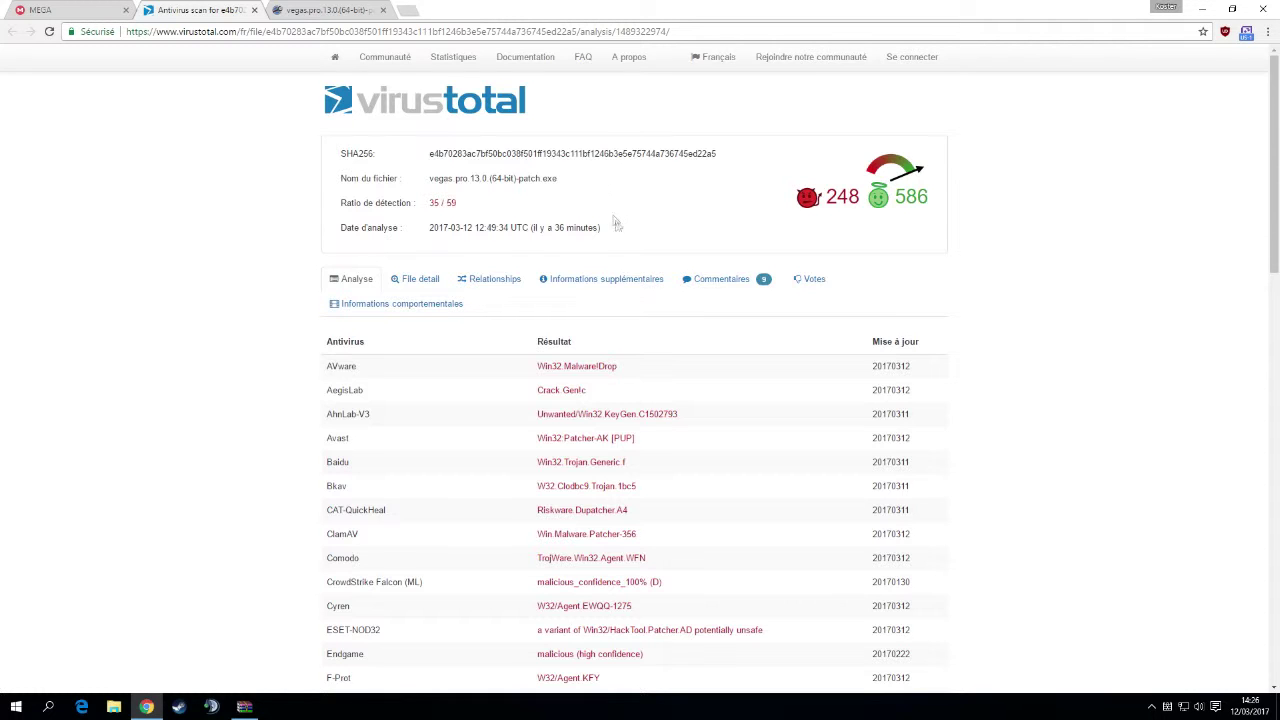
pyautogui.scroll(-3, 612, 210)
pyautogui.scroll(3, 490, 460)
pyautogui.scroll(-6, 530, 389)
pyautogui.scroll(-1, 528, 389)
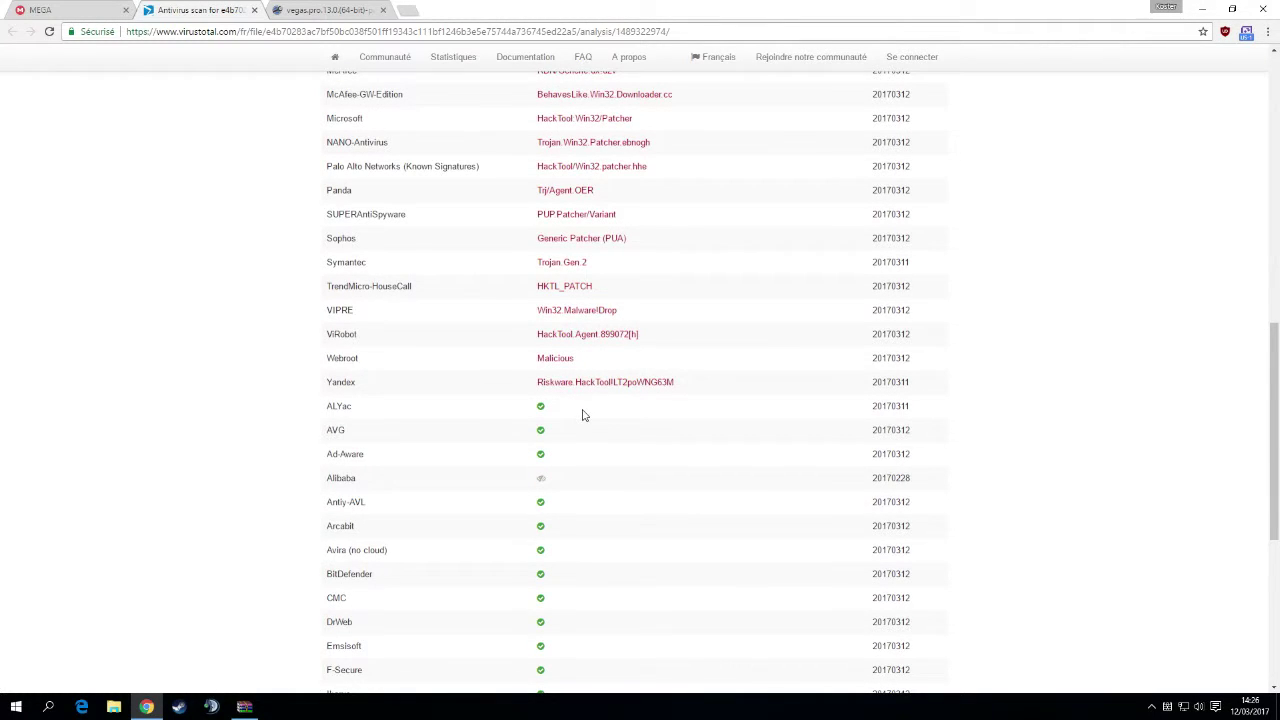
pyautogui.scroll(-2, 362, 497)
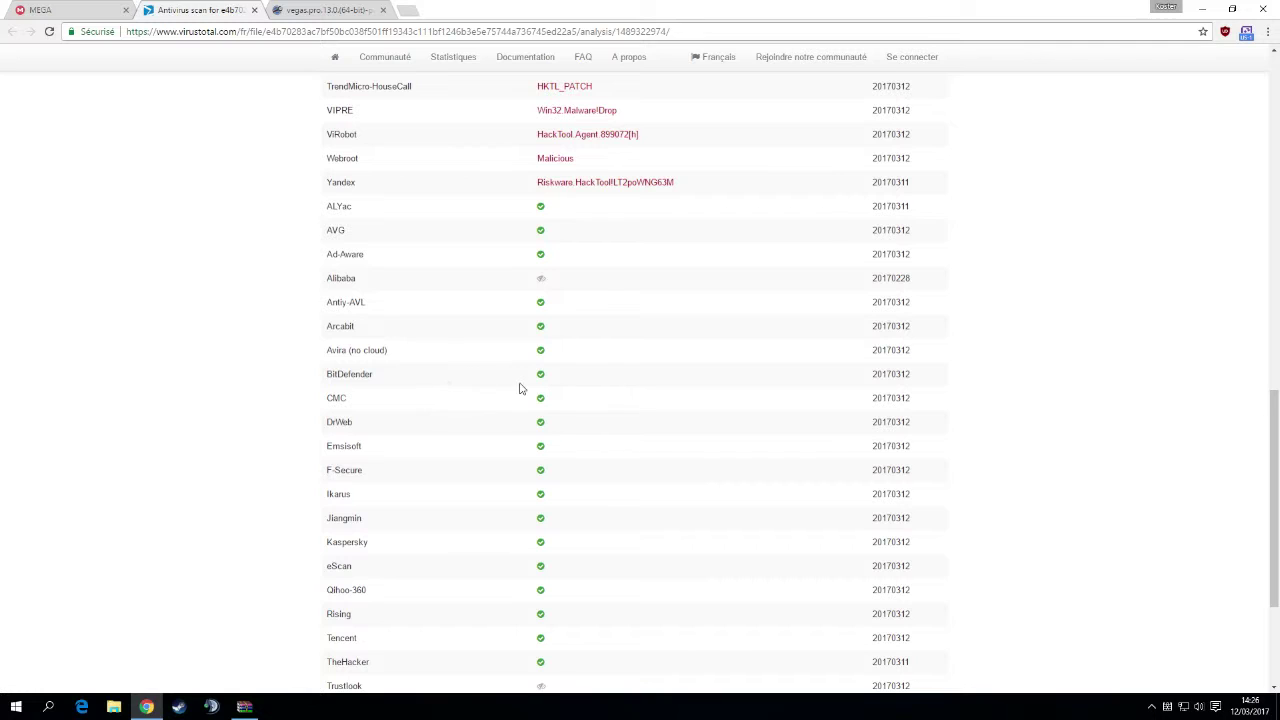
# - Review individual antivirus engines in the VirusTotal report, including the BitDefender and Kaspersky rows, and recheck the start of the list
pyautogui.keyDown('shift'); pyautogui.click(314, 376); pyautogui.keyUp('shift')
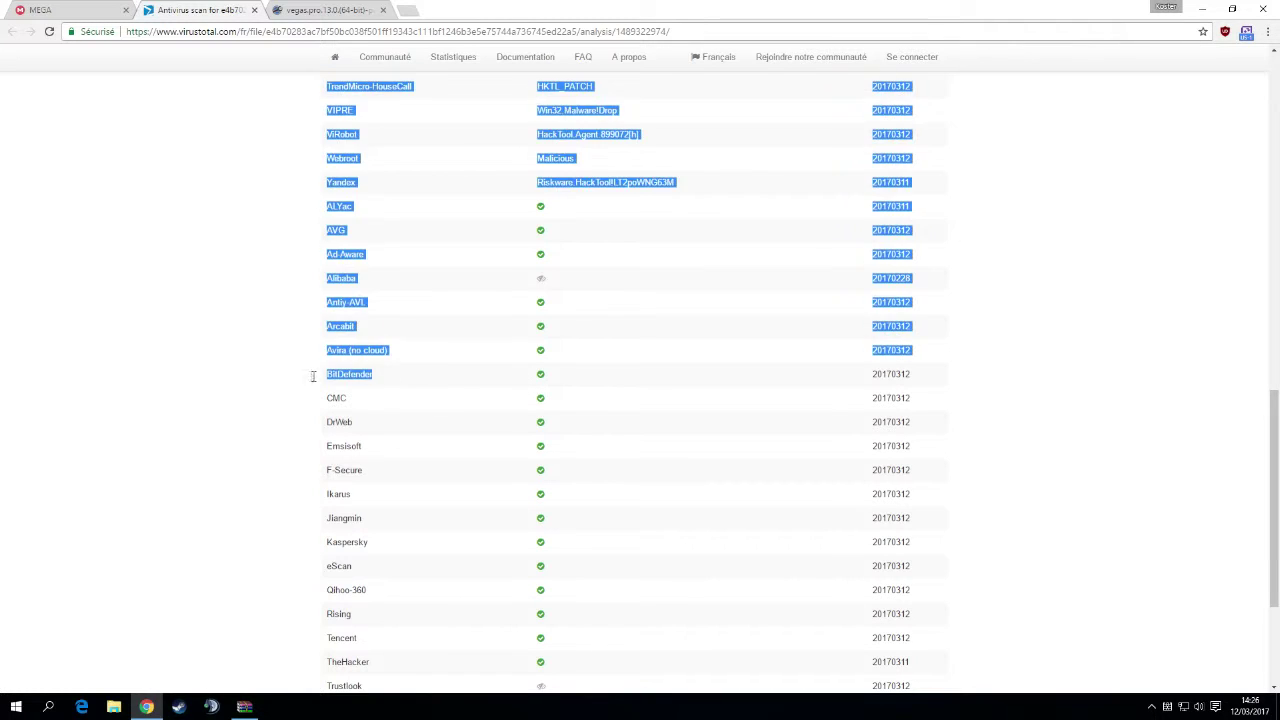
pyautogui.keyDown('shift'); pyautogui.click(375, 550); pyautogui.keyUp('shift')
pyautogui.click(306, 546)
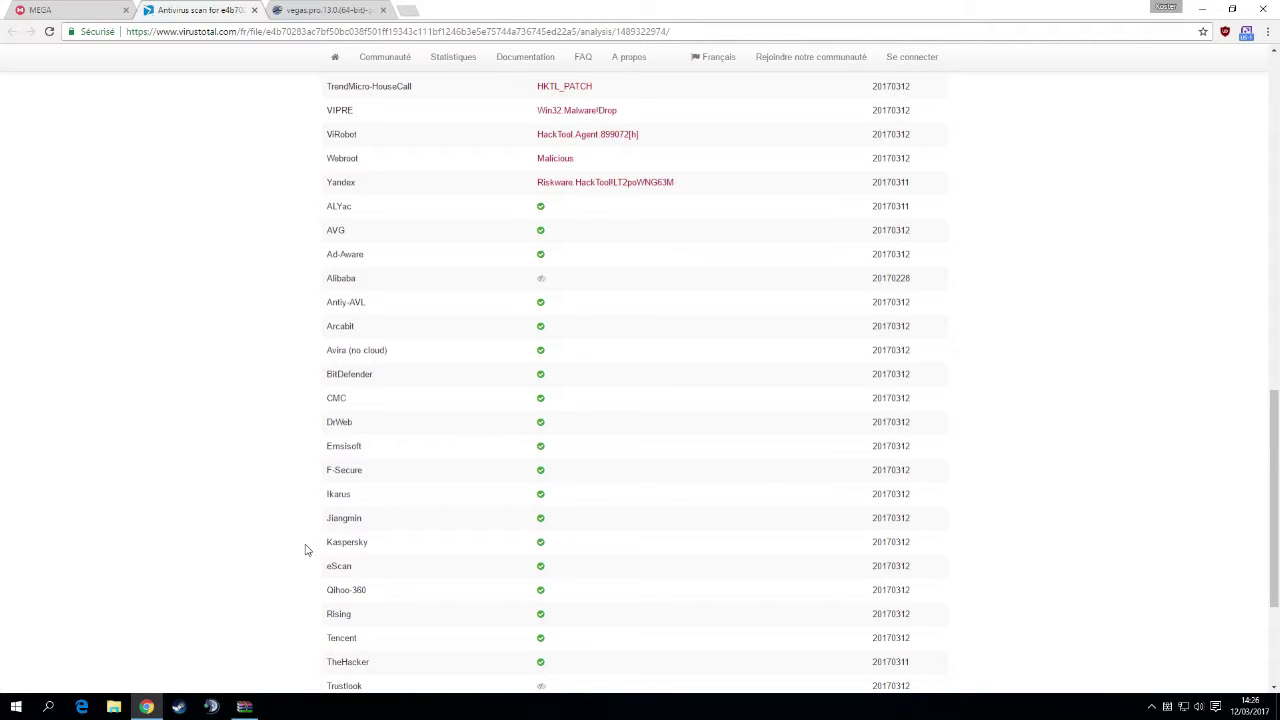
pyautogui.scroll(3, 500, 628)
pyautogui.scroll(-2, 540, 571)
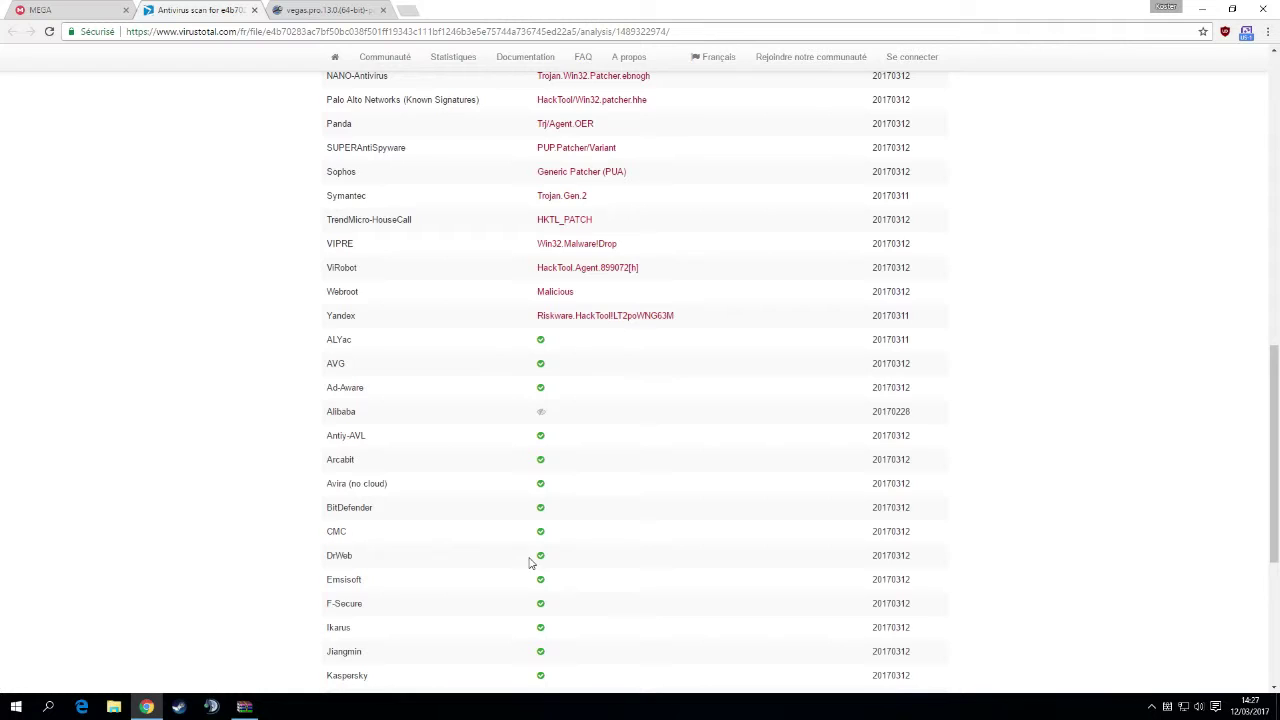
pyautogui.scroll(10, 530, 563)
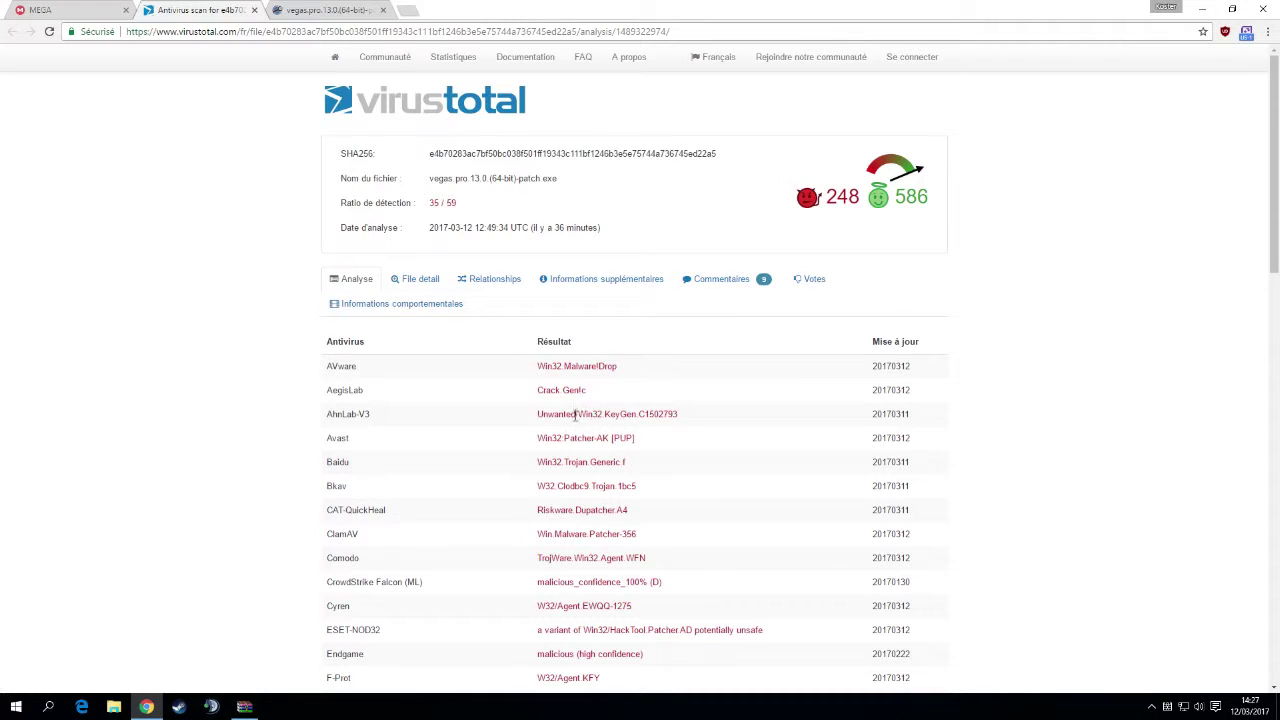
pyautogui.scroll(-2, 570, 400)
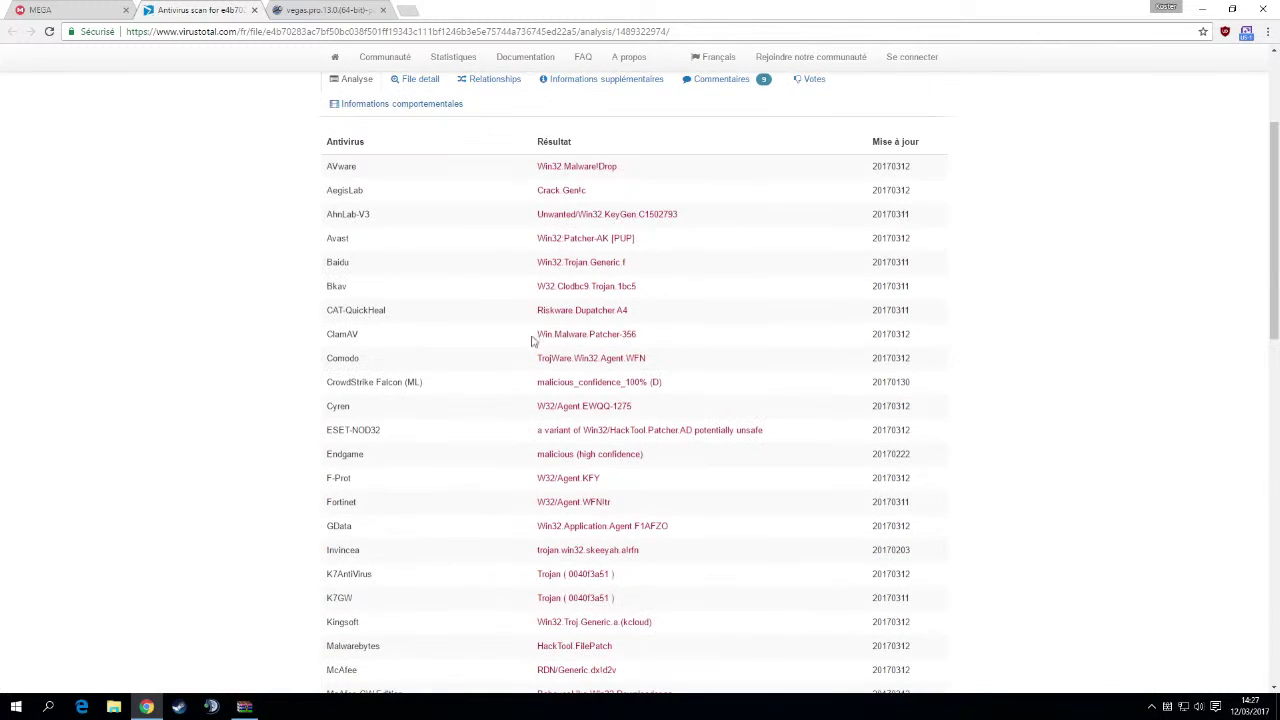
pyautogui.scroll(-1, 532, 332)
pyautogui.scroll(-1, 571, 374)
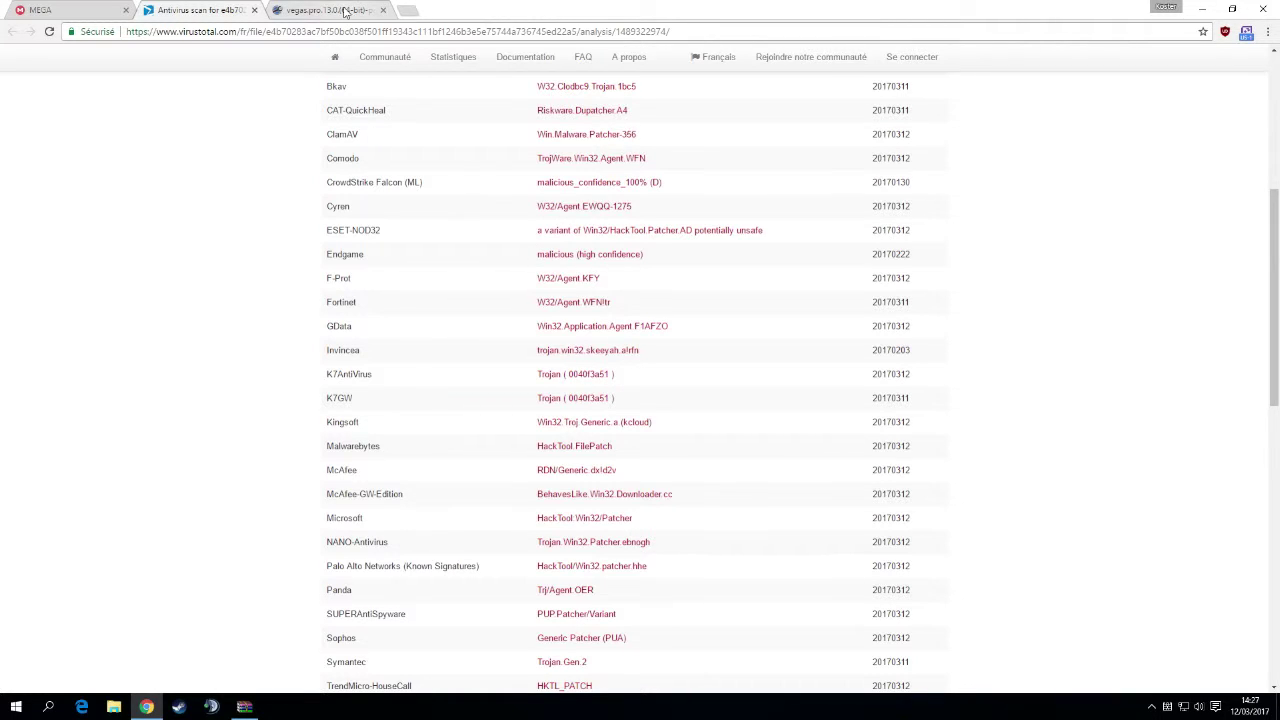
# - Compare the Jotti malware scan of the patch file with its VirusTotal report
pyautogui.click(345, 11)
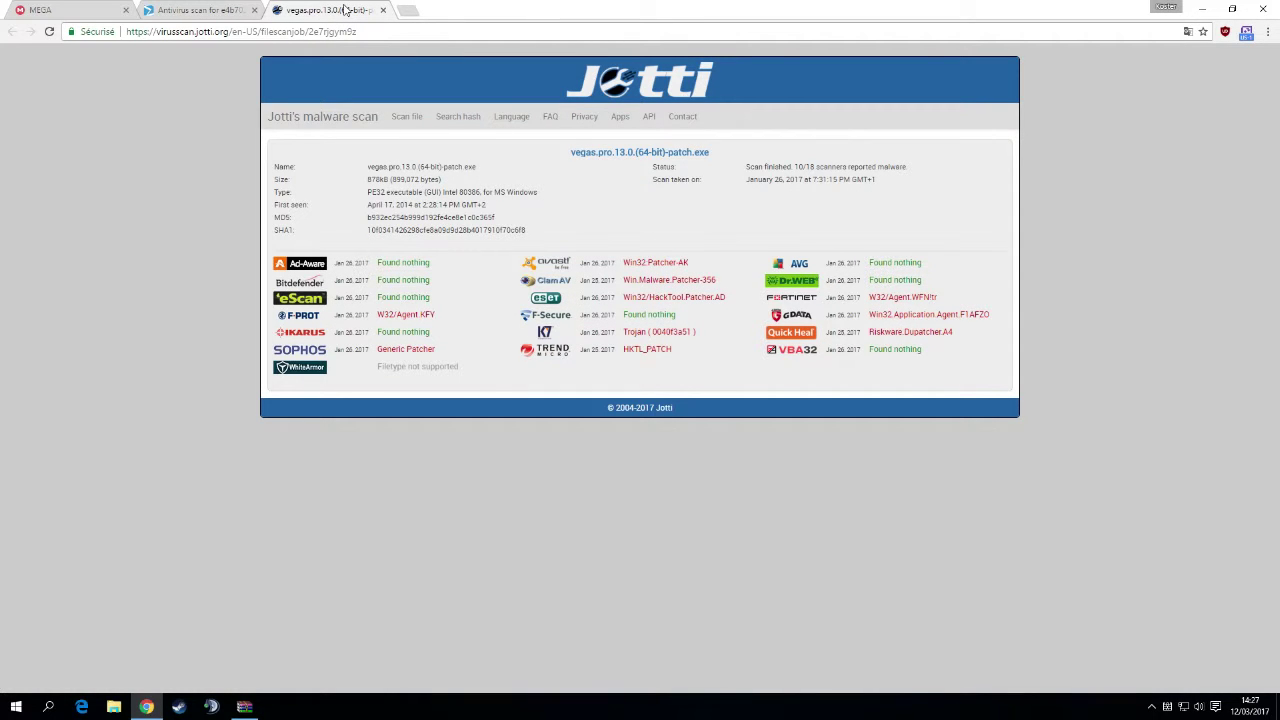
pyautogui.click(205, 10)
pyautogui.scroll(10, 686, 191)
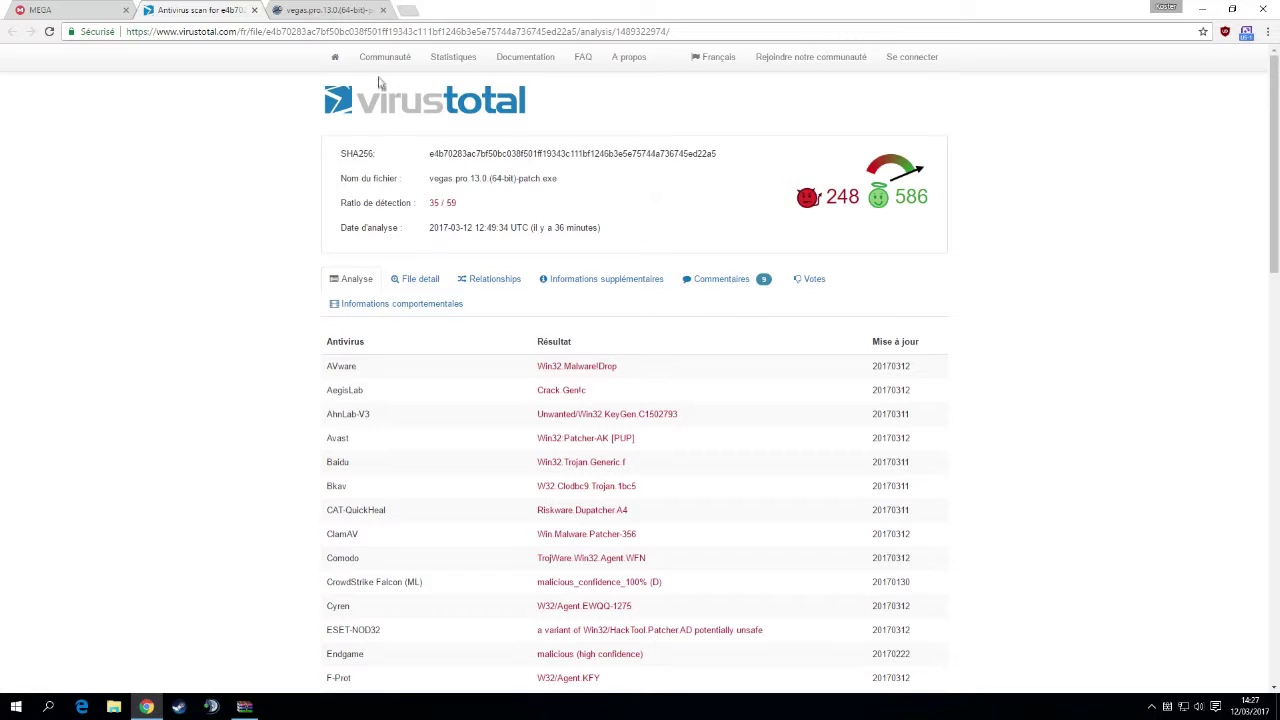
pyautogui.click(333, 14)
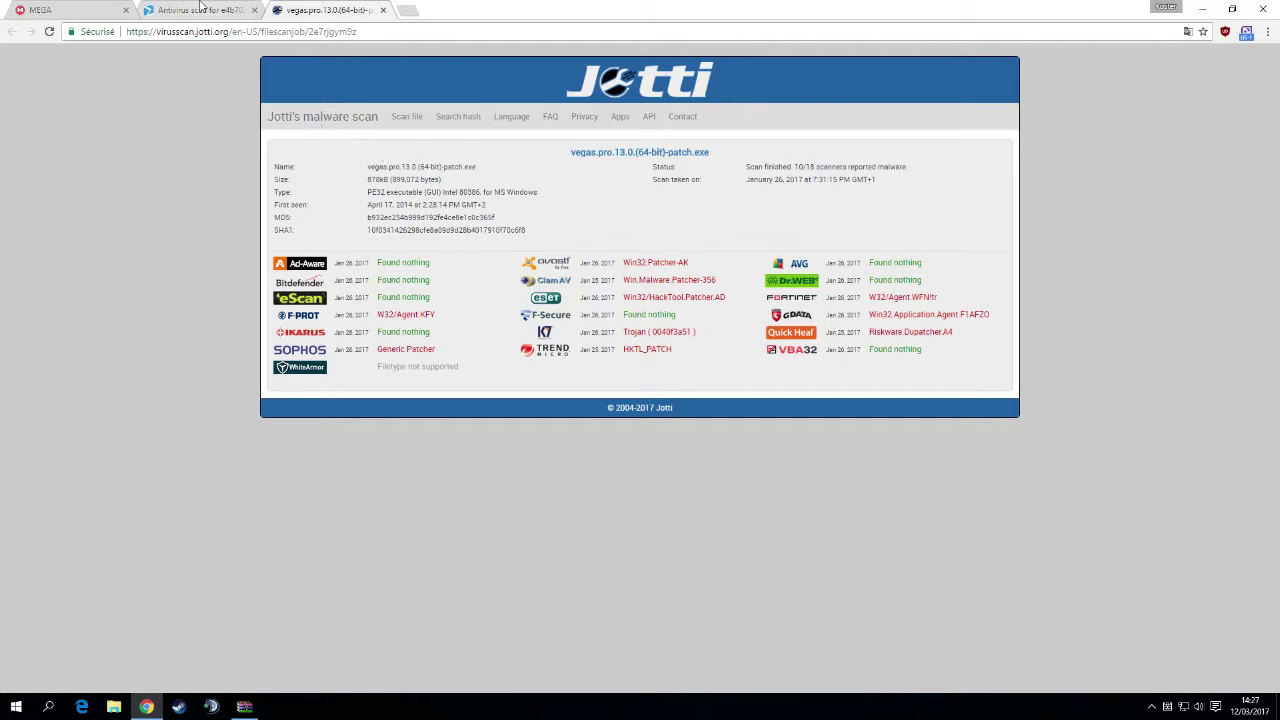
pyautogui.click(200, 10)
pyautogui.click(335, 10)
pyautogui.click(229, 12)
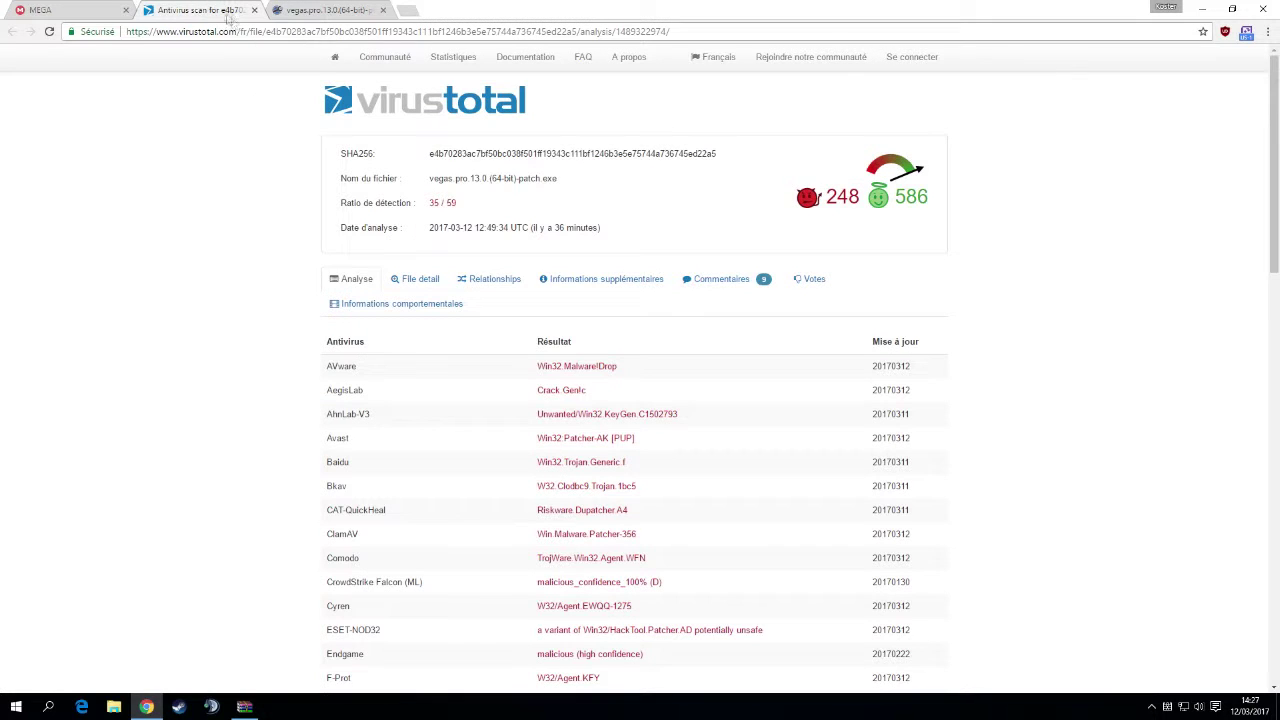
# - Leave the browser via the MEGA download page and extract the Sony Vegas Pro 13 By Floraxx89 folder from the archive to the desktop
pyautogui.click(45, 10)
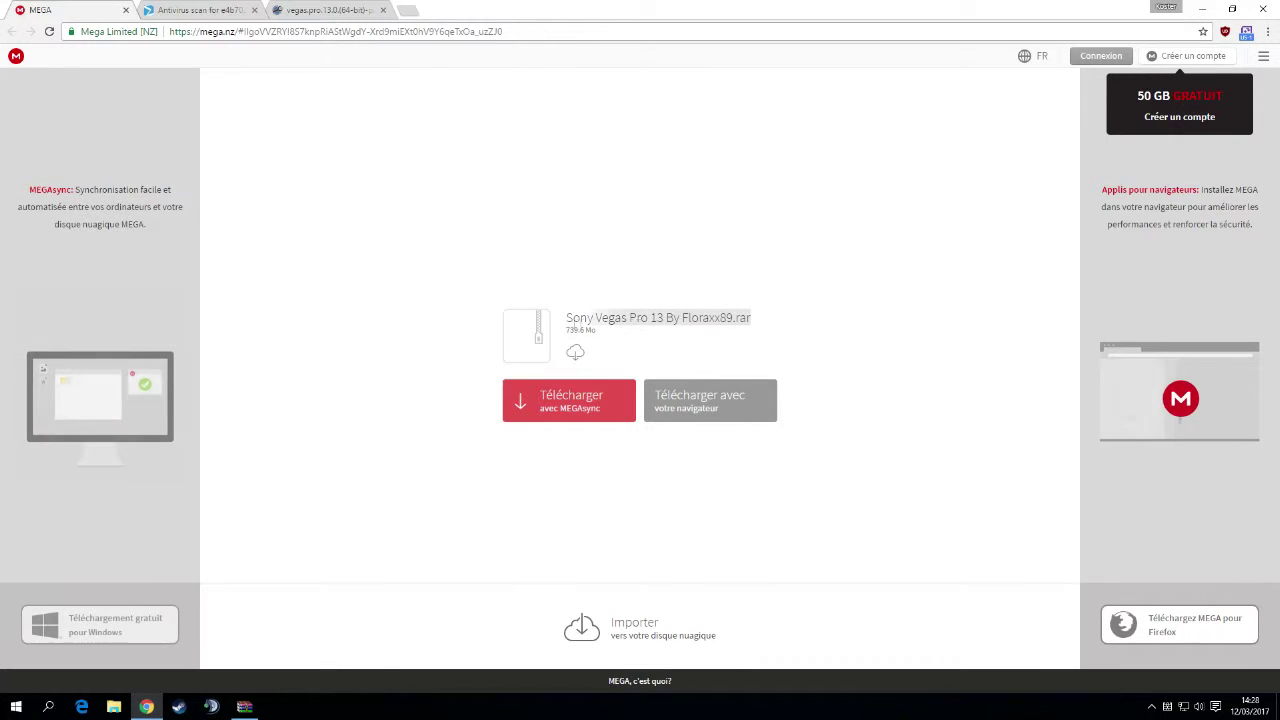
pyautogui.click(1202, 8)
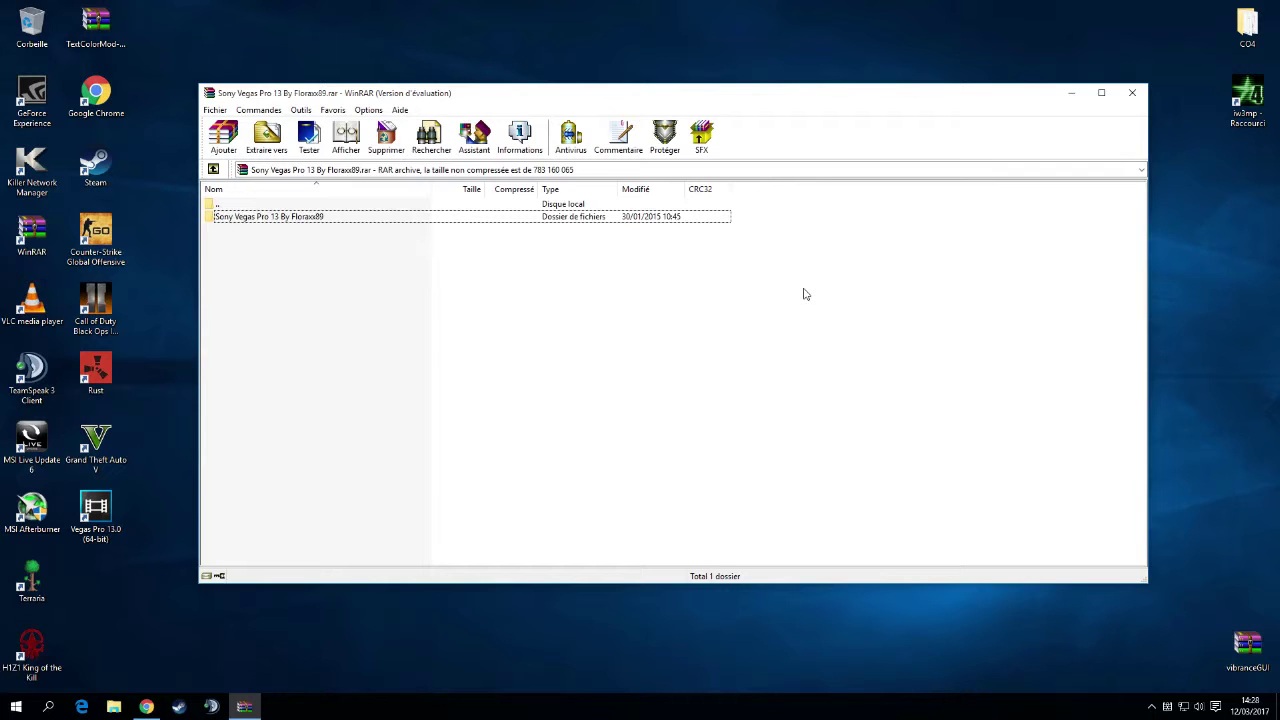
pyautogui.moveTo(316, 221); pyautogui.dragTo(678, 64)
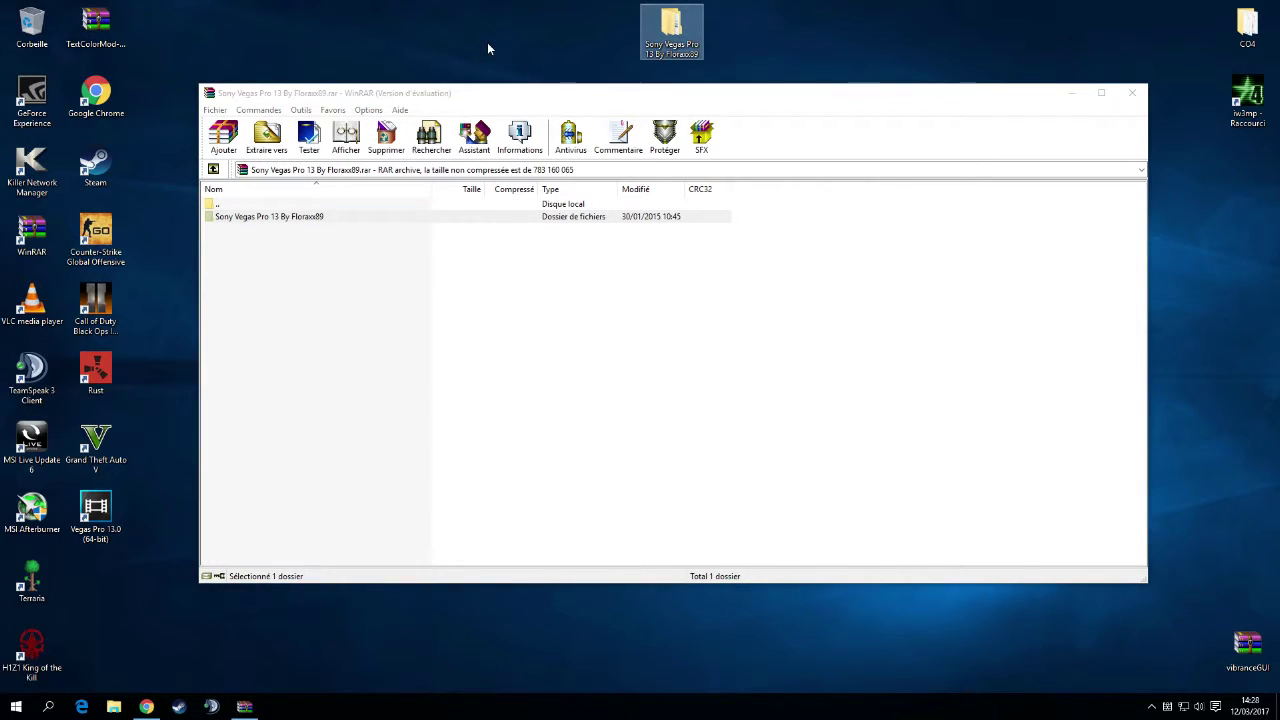
pyautogui.click(1131, 94)
# - Open the extracted Sony Vegas Pro 13 By Floraxx89 folder and remove the Setup Sony Vegas Pro 13 folder from it
pyautogui.doubleClick(671, 30)
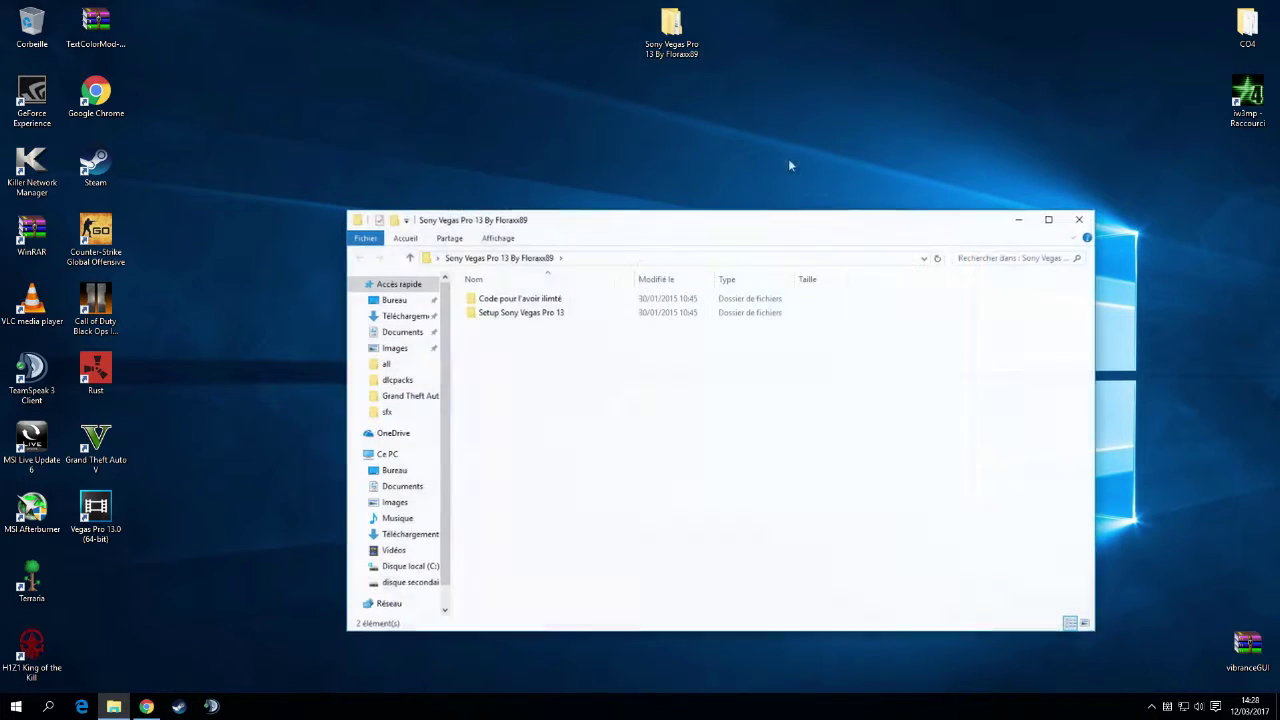
pyautogui.moveTo(523, 313); pyautogui.dragTo(121, 86)
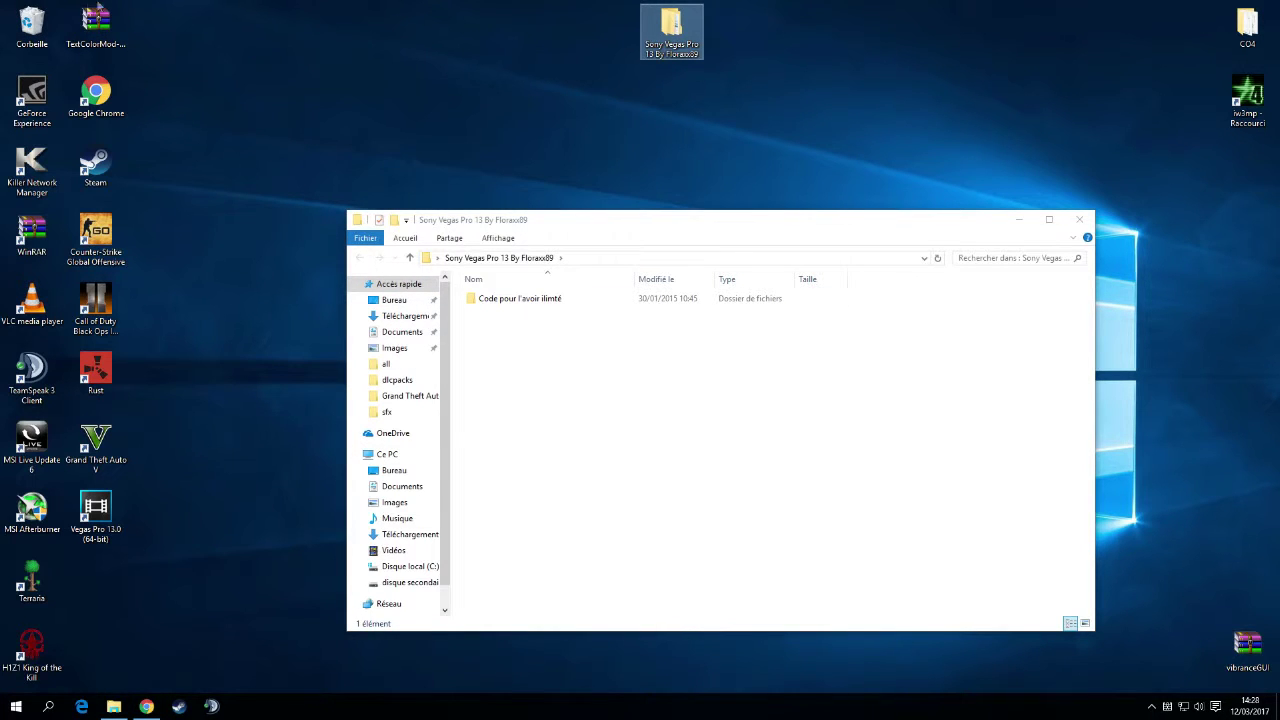
pyautogui.click(516, 348)
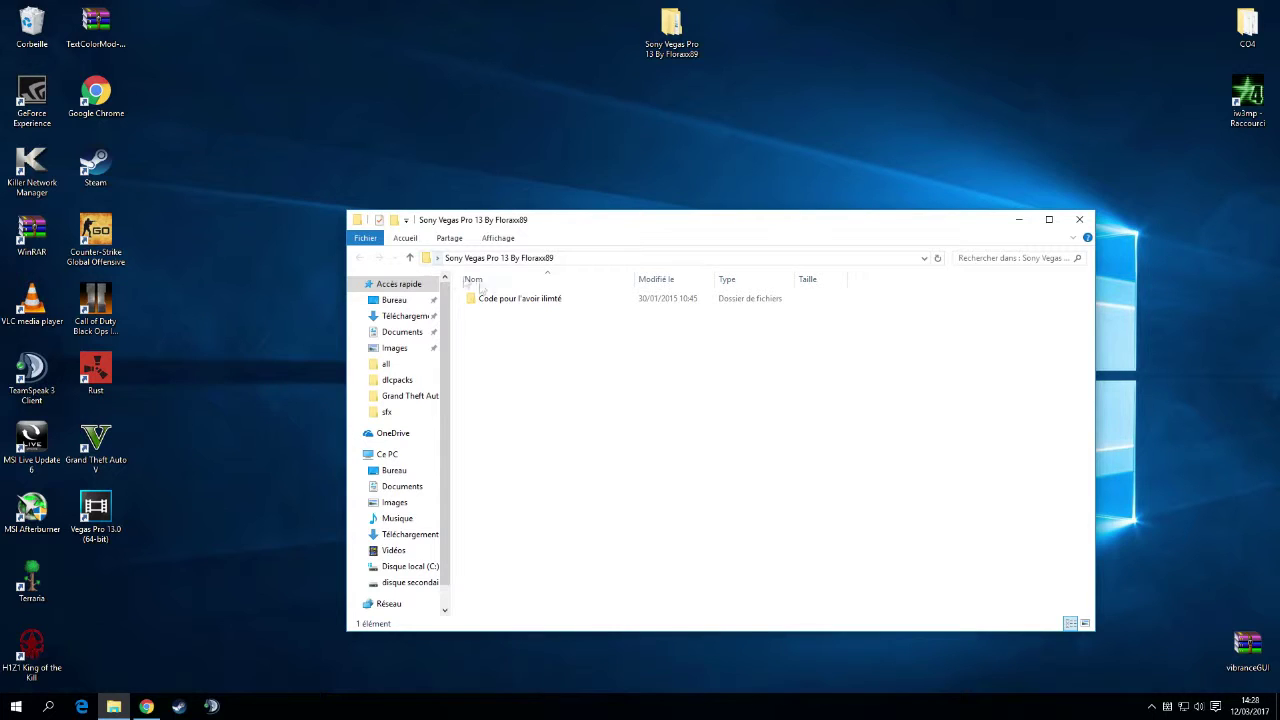
# - Extract the Code KNG By Floraxx89 folder from its archive in Code pour l'avoir ilimté to the desktop, closing the archive and source folder
pyautogui.doubleClick(520, 298)
pyautogui.click(519, 302)
pyautogui.click(505, 313)
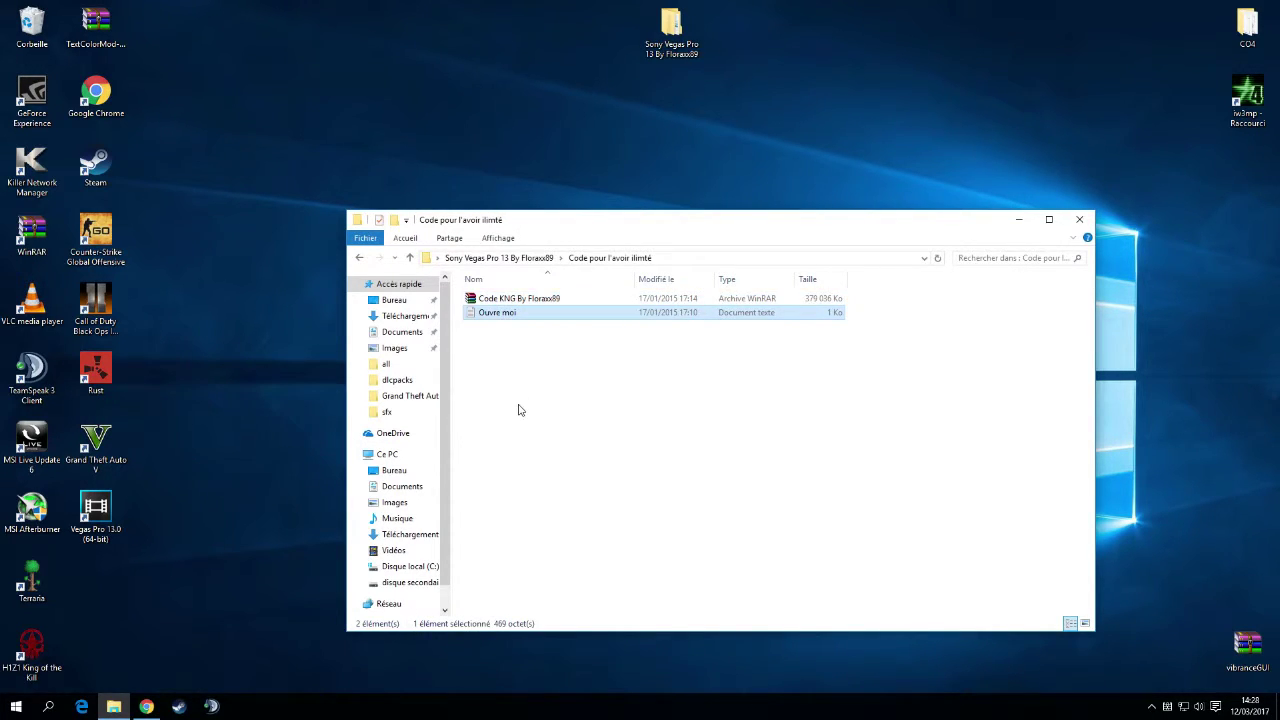
pyautogui.doubleClick(511, 300)
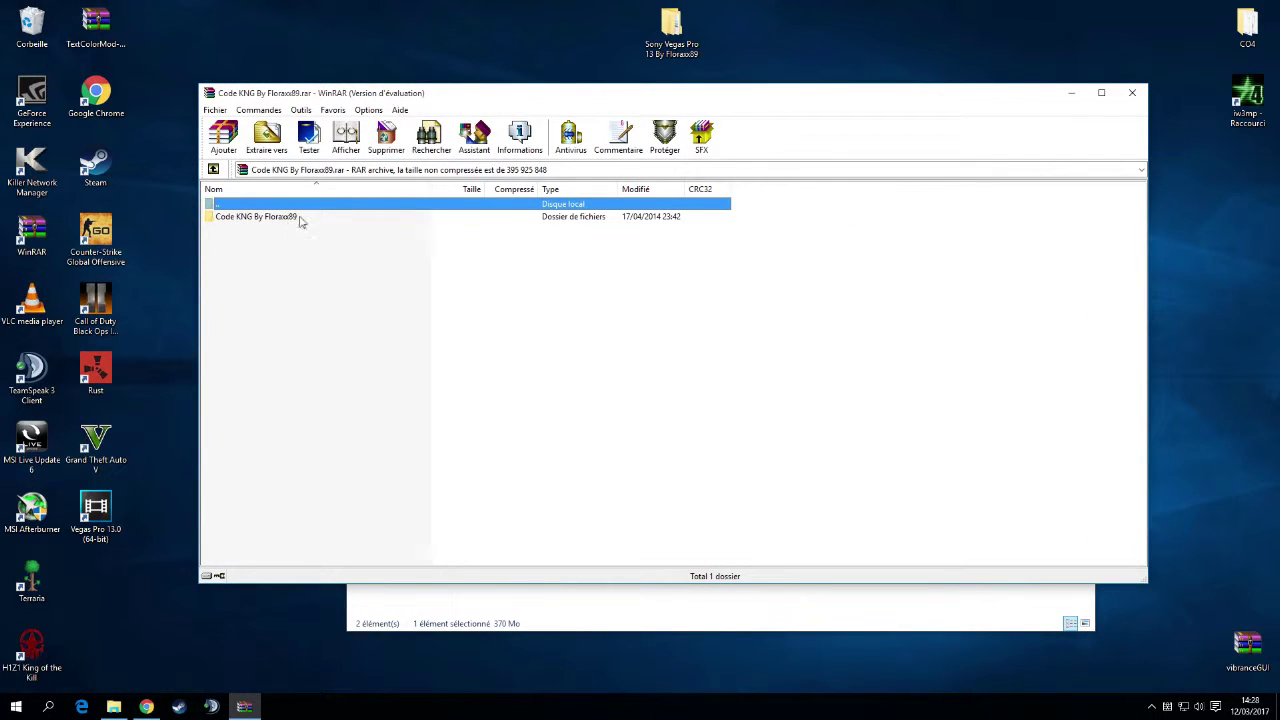
pyautogui.click(251, 243)
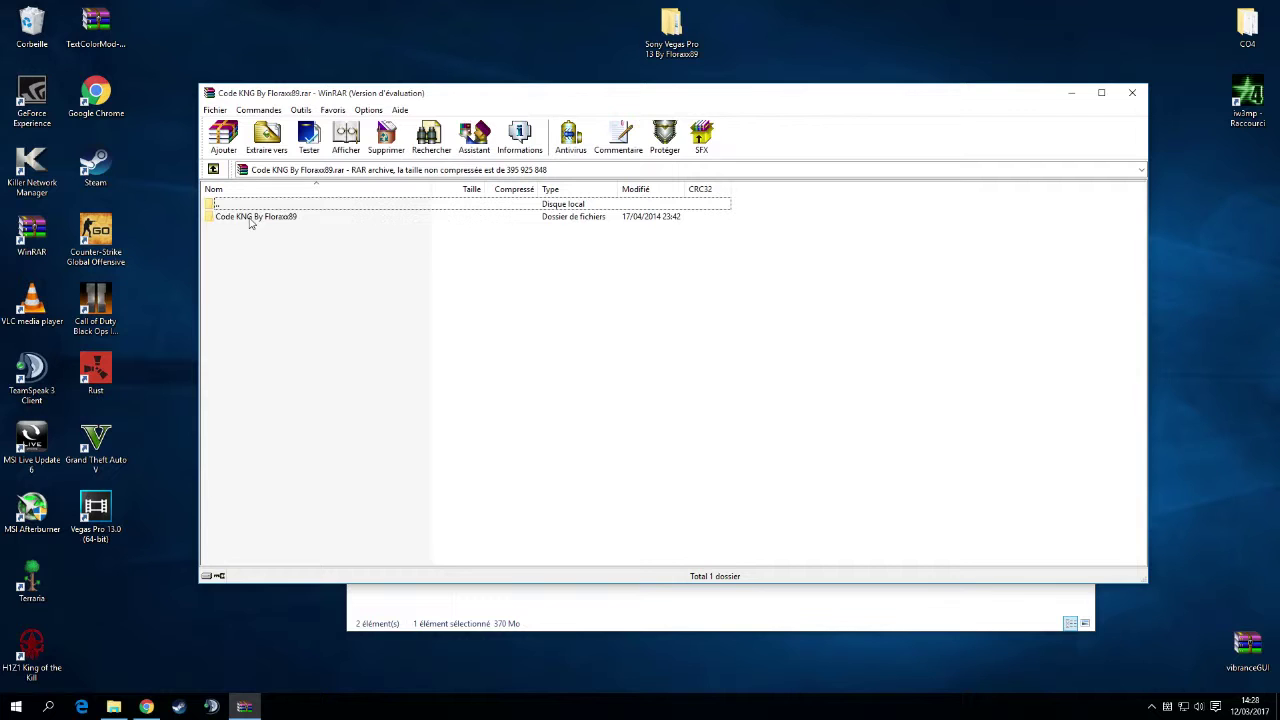
pyautogui.moveTo(251, 222); pyautogui.dragTo(391, 63)
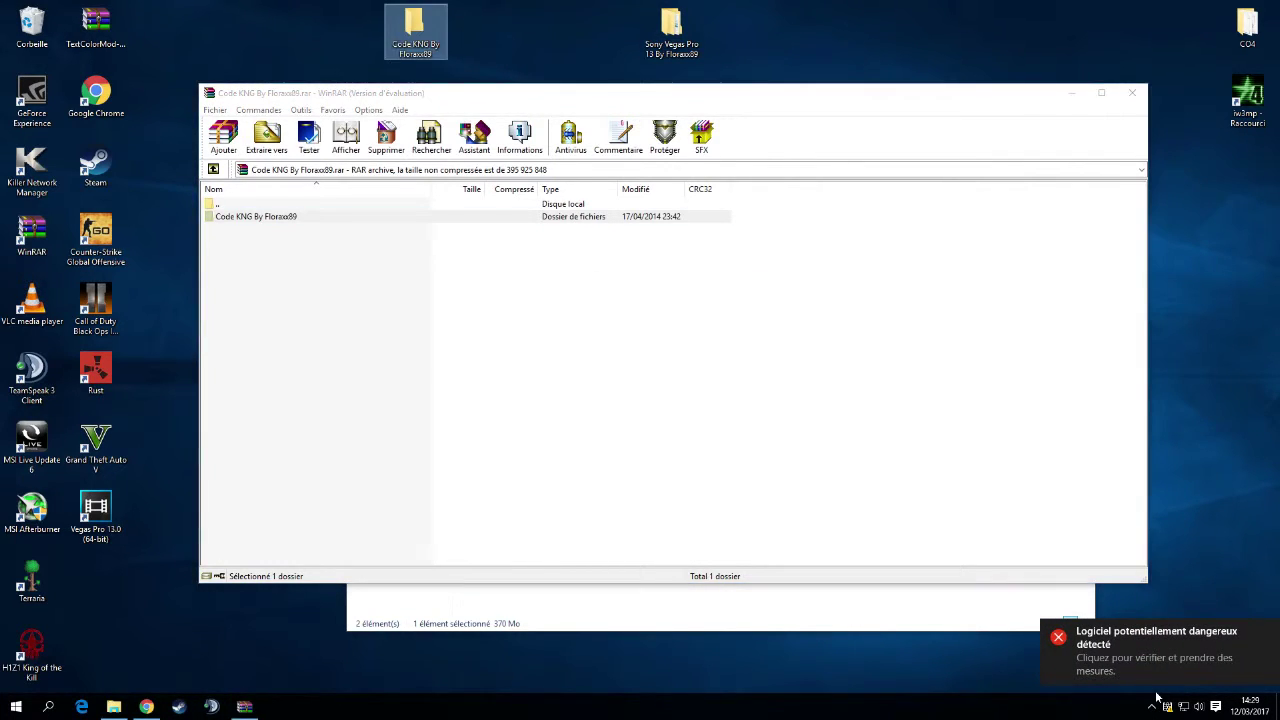
pyautogui.click(1132, 92)
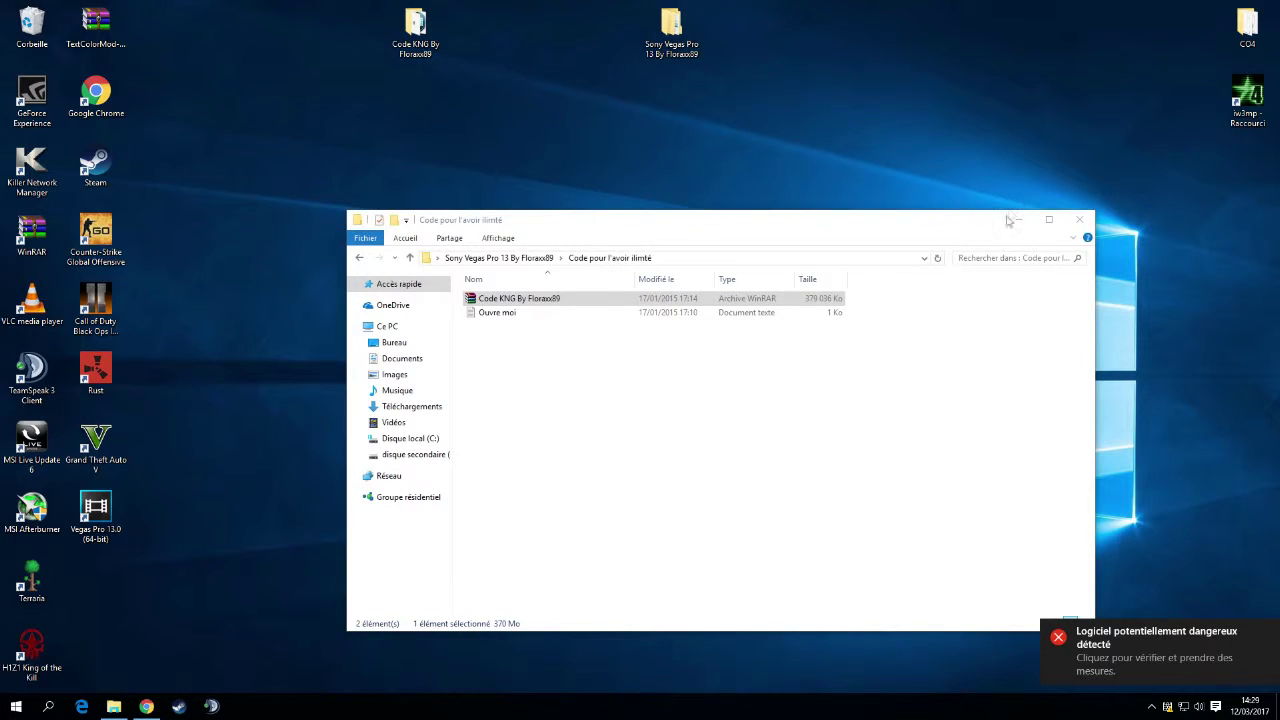
pyautogui.click(1086, 219)
# - Open the Code KNG By Floraxx89 folder and try to run the vegaspro13.0.290 installer, allowing it to make changes
pyautogui.doubleClick(415, 32)
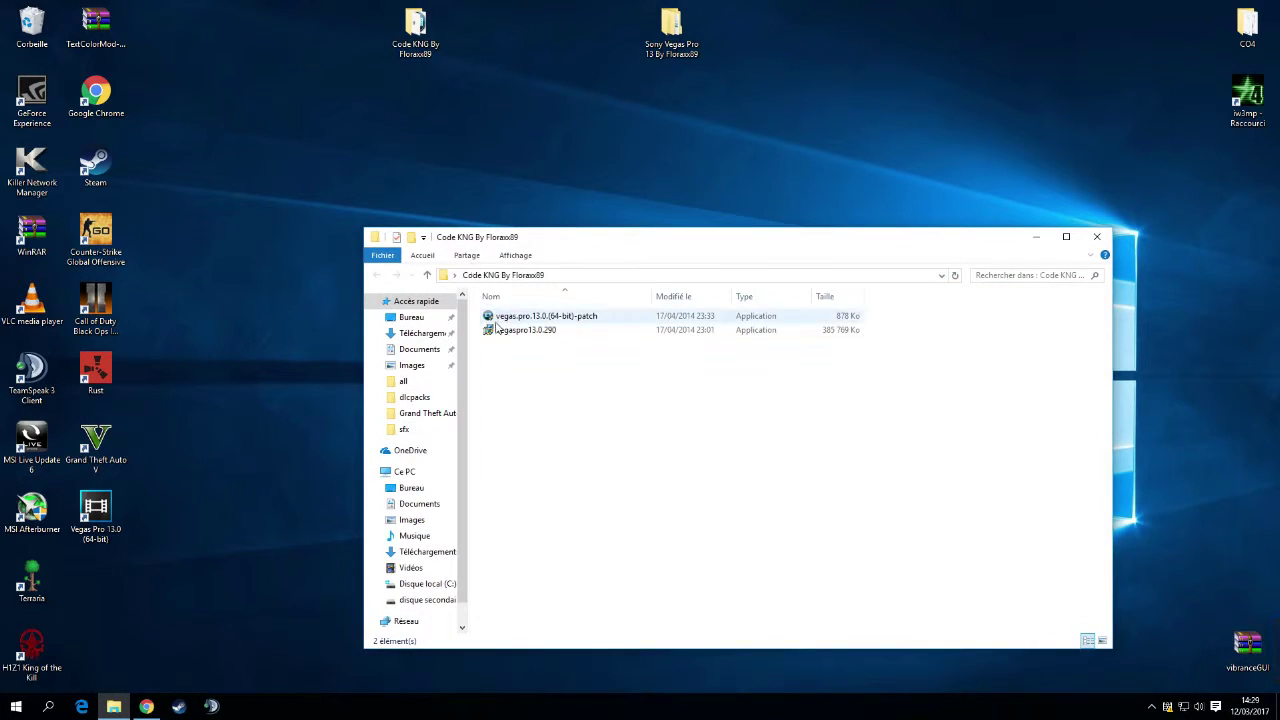
pyautogui.click(499, 330)
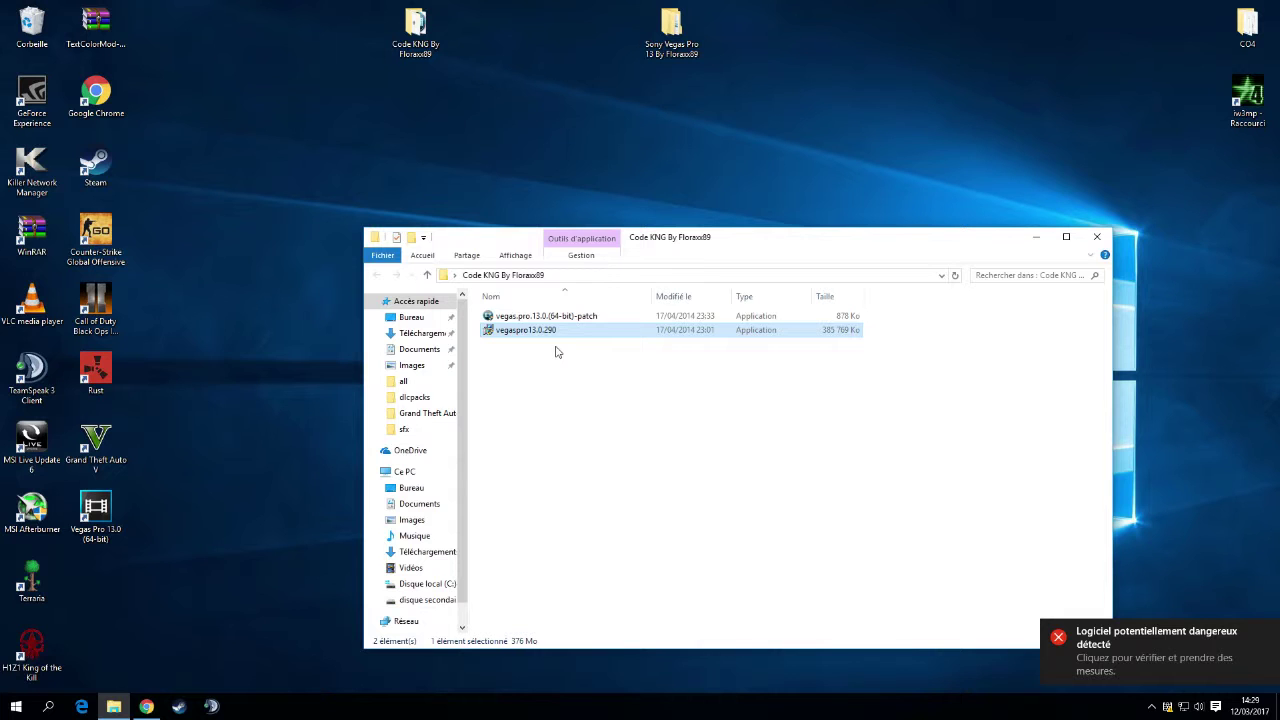
pyautogui.doubleClick(556, 333)
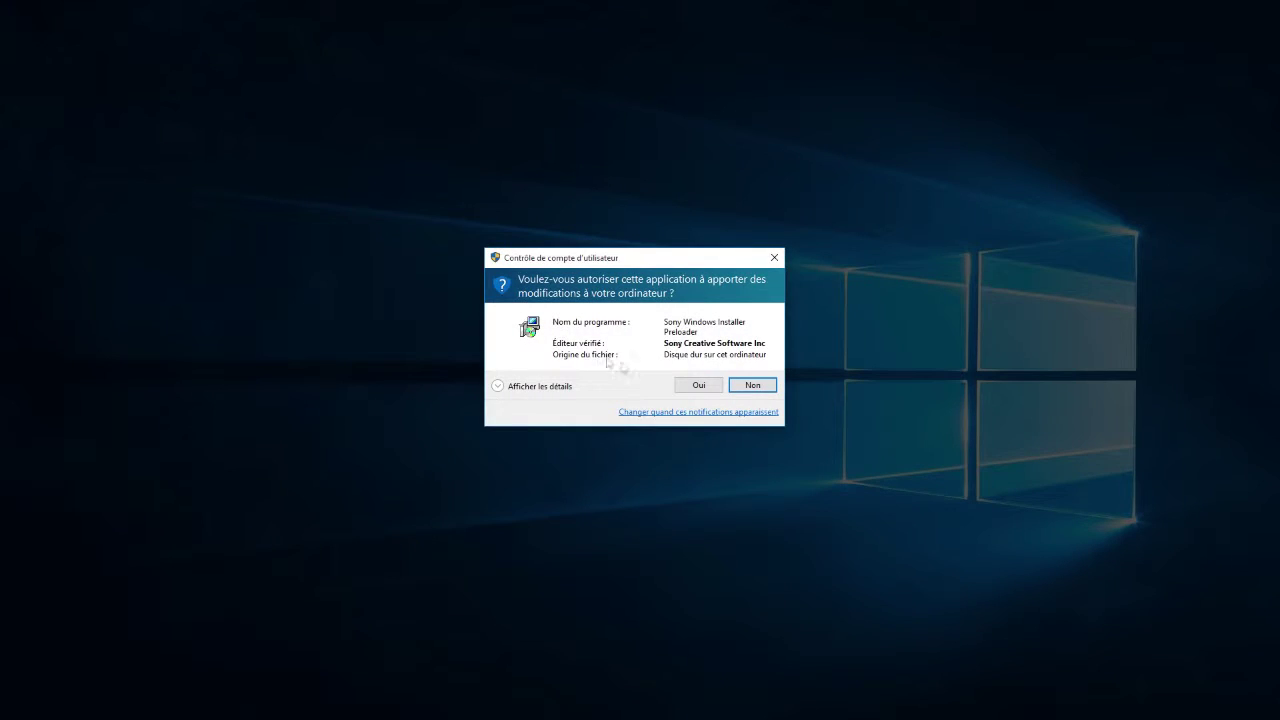
pyautogui.click(690, 384)
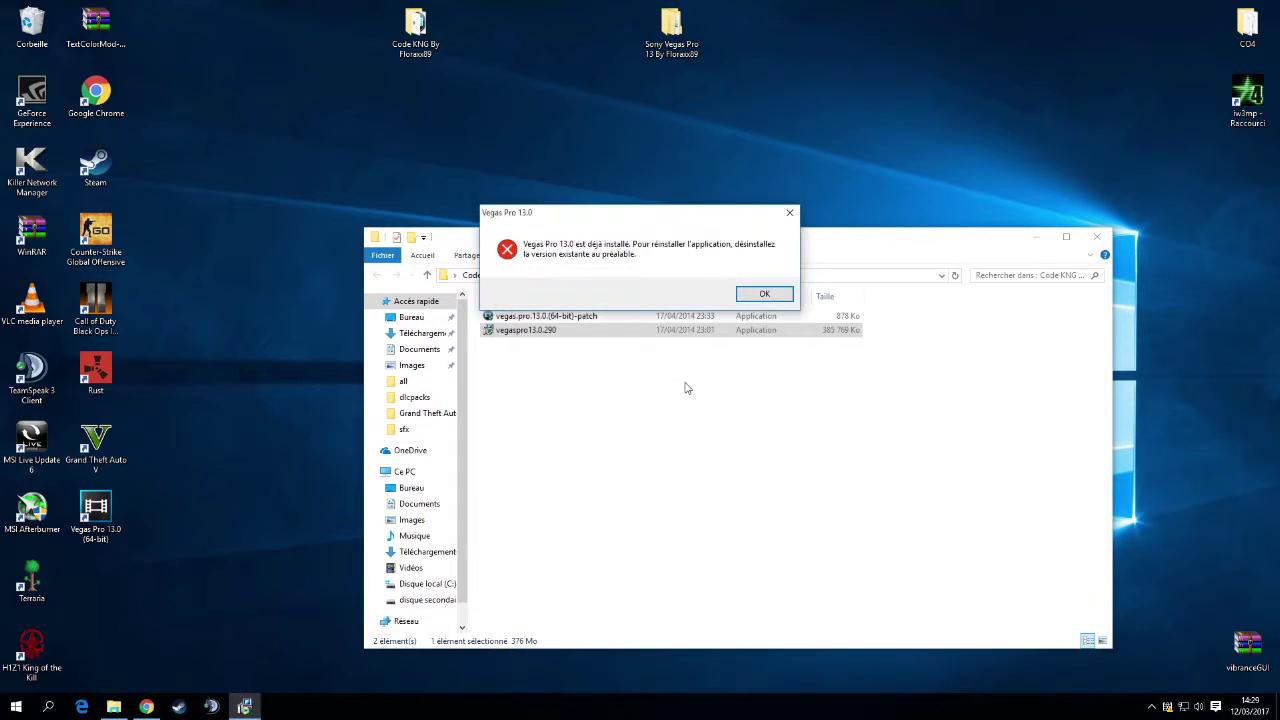
pyautogui.click(760, 294)
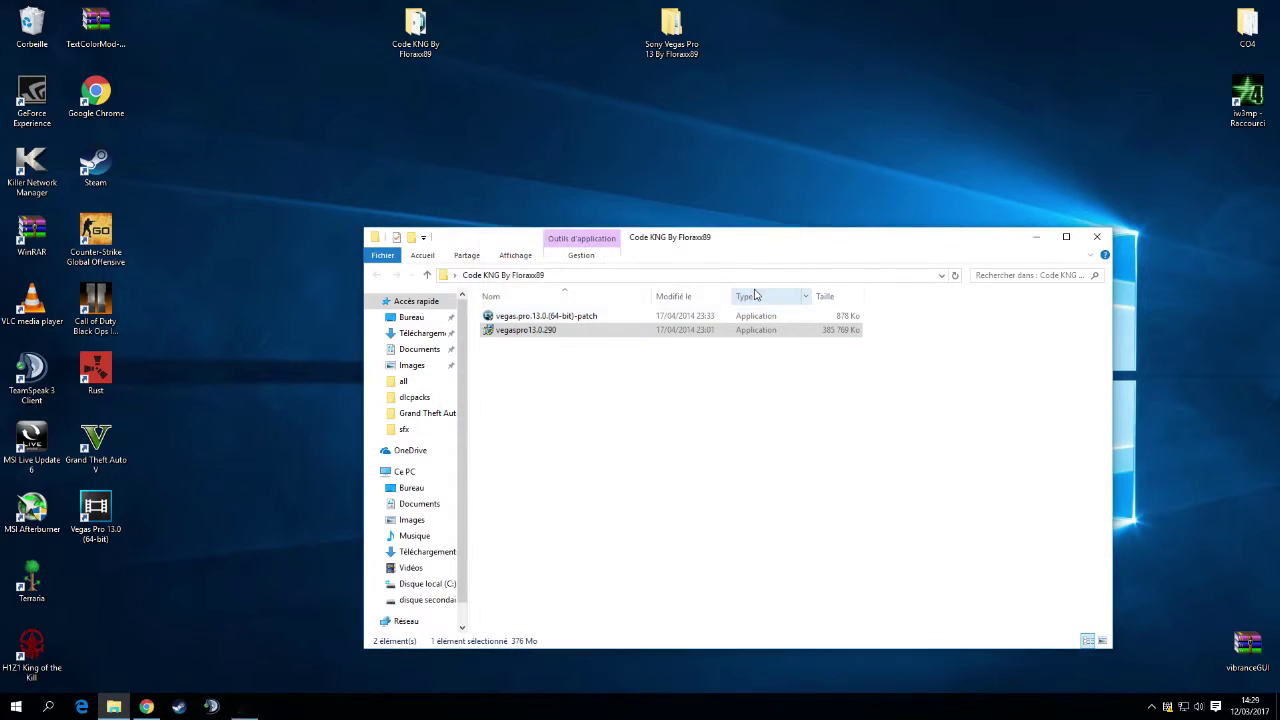
# - Run vegas.pro.13.0.(64-bit)-patch with permission to make changes, exit the patcher without patching, and close the Code KNG By Floraxx89 folder
pyautogui.click(591, 355)
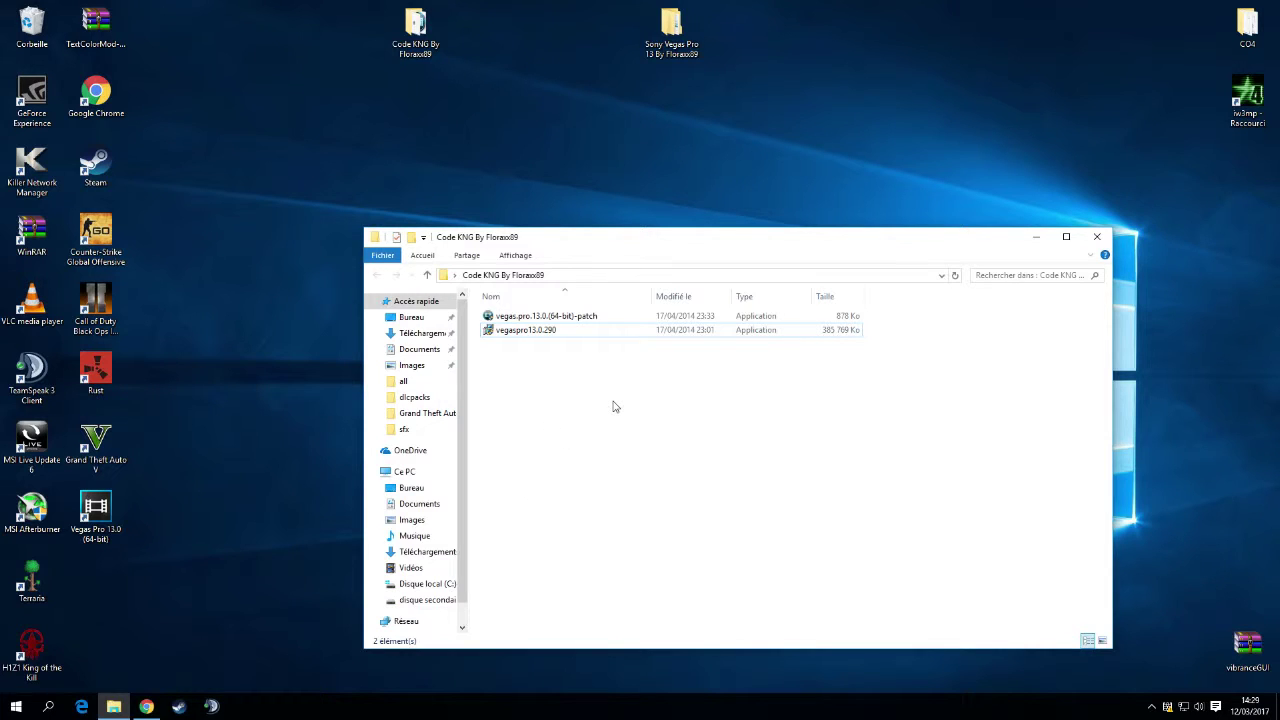
pyautogui.click(540, 318)
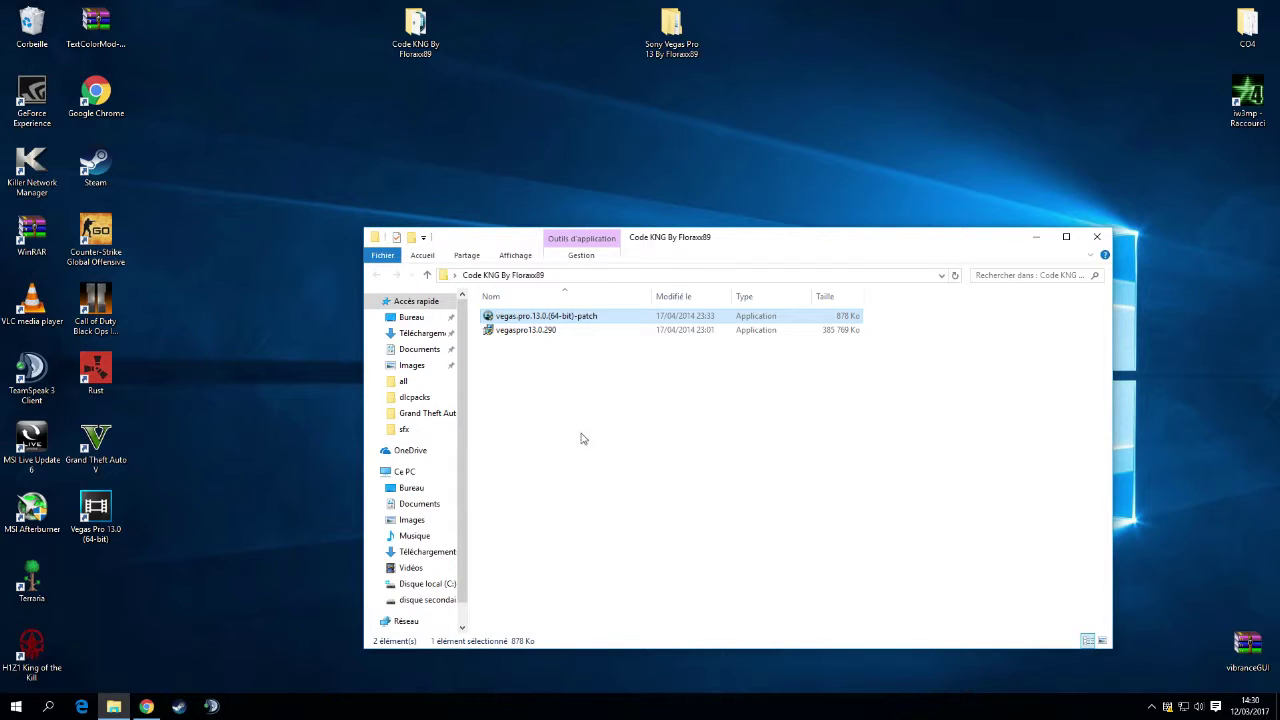
pyautogui.doubleClick(607, 317)
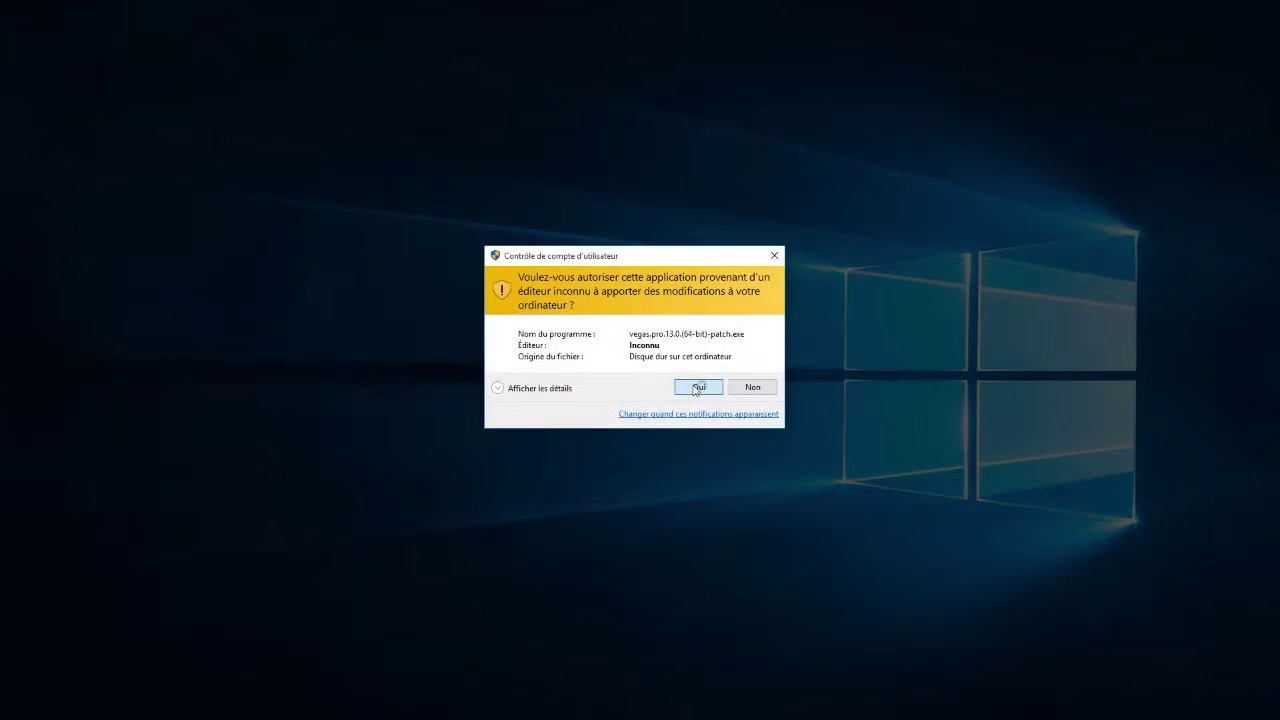
pyautogui.click(697, 386)
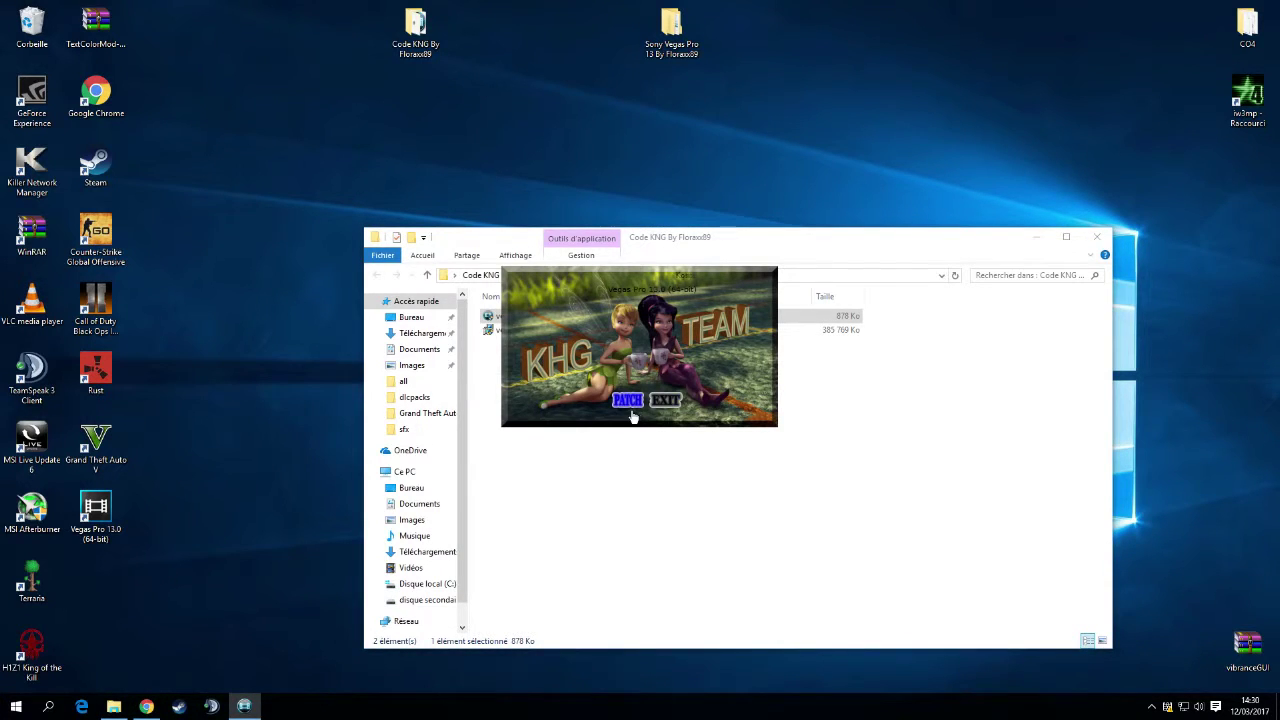
pyautogui.click(668, 402)
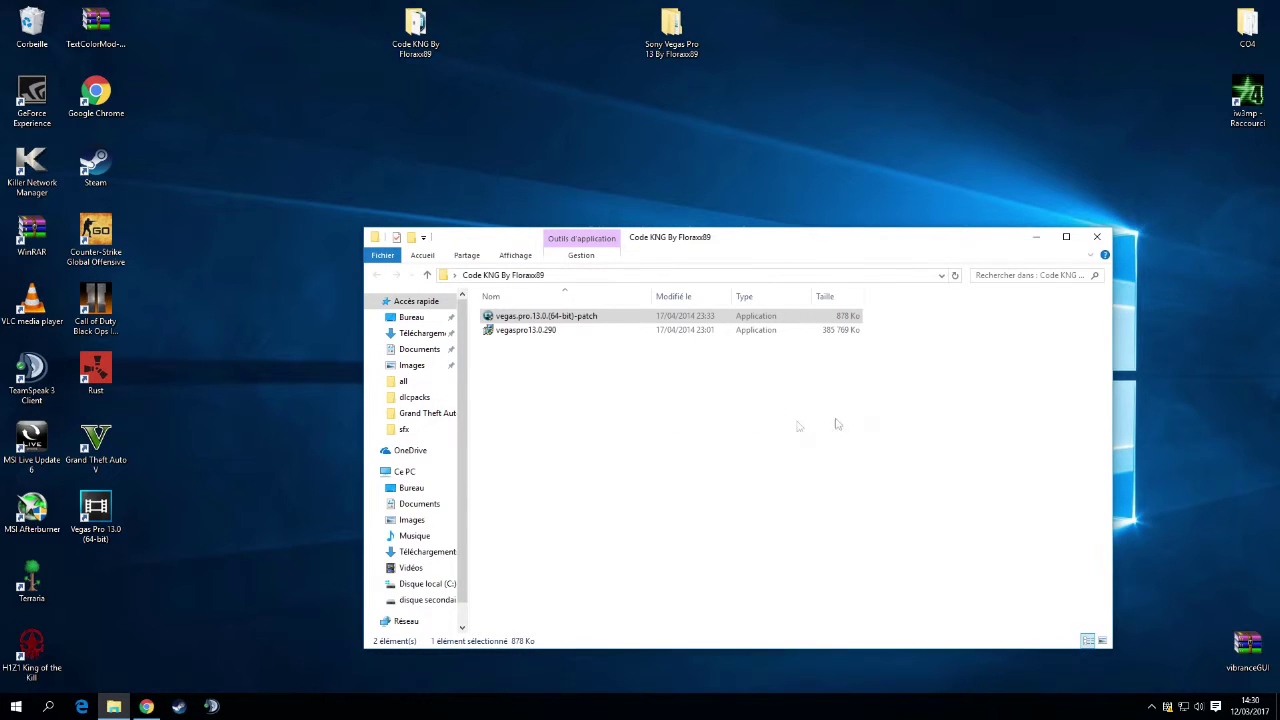
pyautogui.click(1103, 236)
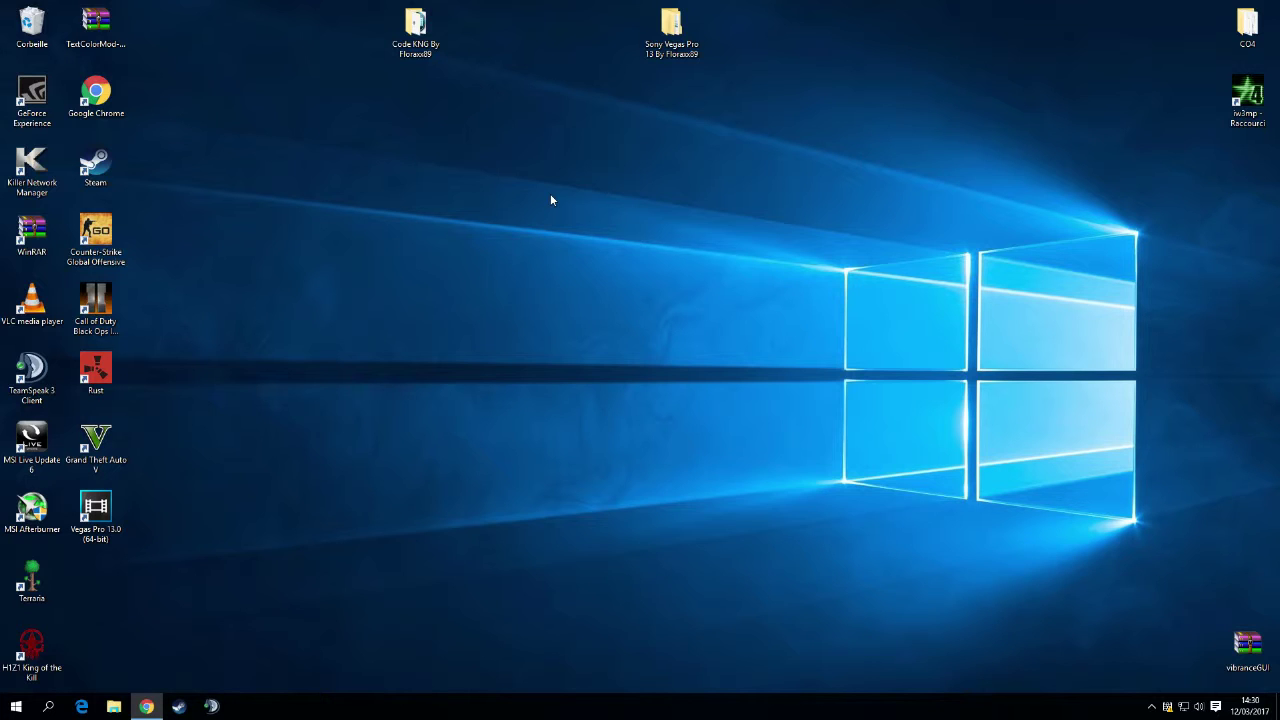
# - Move the Code KNG By Floraxx89 folder to the Recycle Bin and empty the bin permanently
pyautogui.moveTo(415, 28); pyautogui.dragTo(20, 30)
pyautogui.rightClick(18, 28)
pyautogui.click(55, 56)
pyautogui.click(689, 363)
# - Clean the PC of the detected threat with Windows Defender, close it, and refresh the desktop
pyautogui.click(1166, 708)
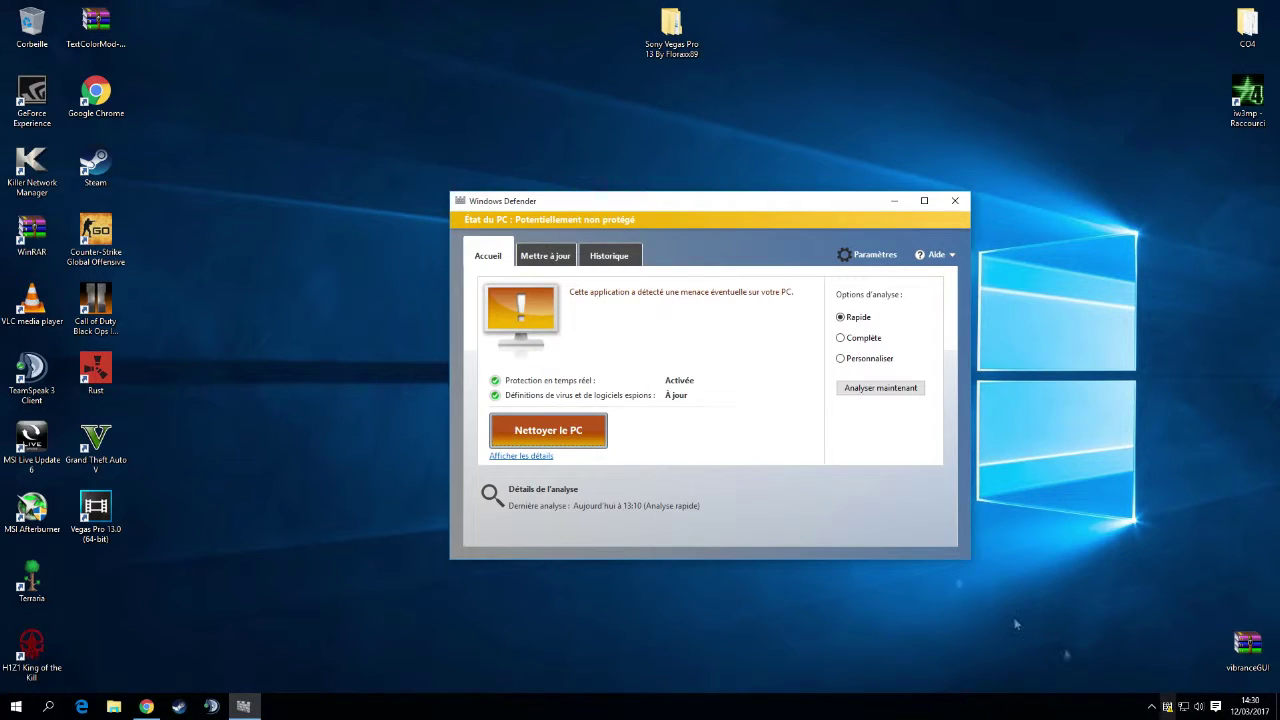
pyautogui.click(550, 430)
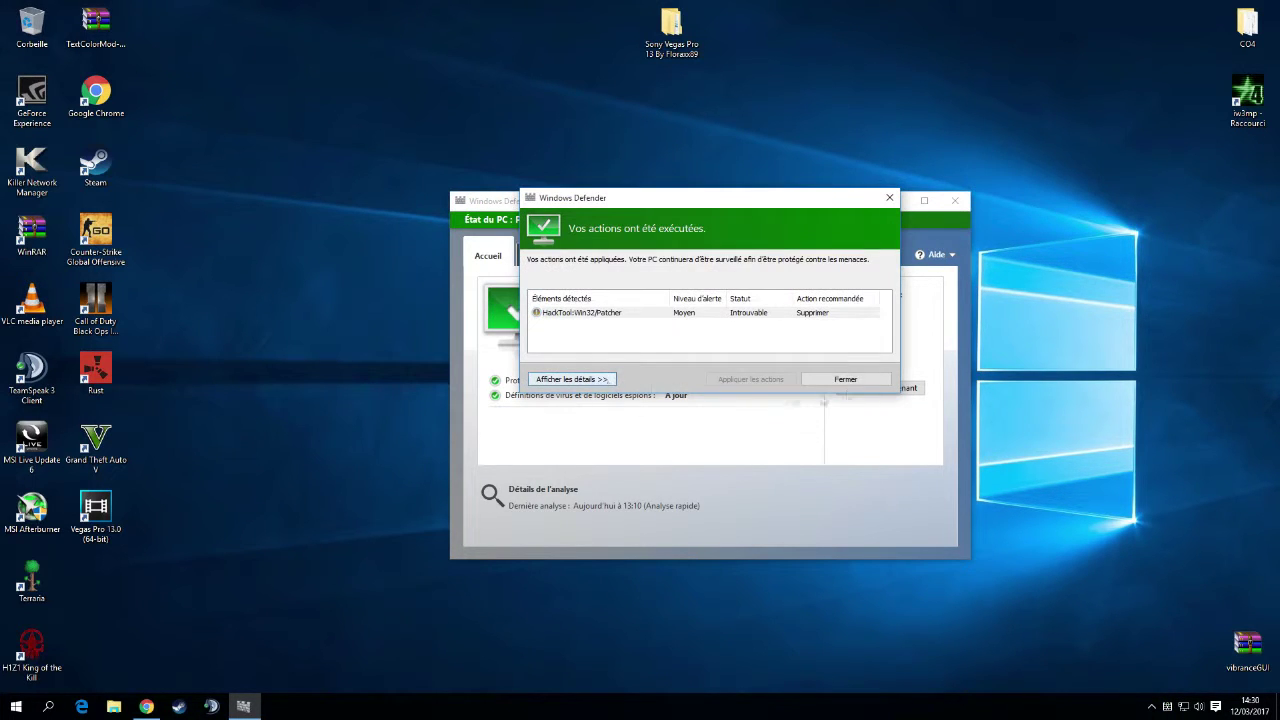
pyautogui.click(845, 379)
pyautogui.click(954, 201)
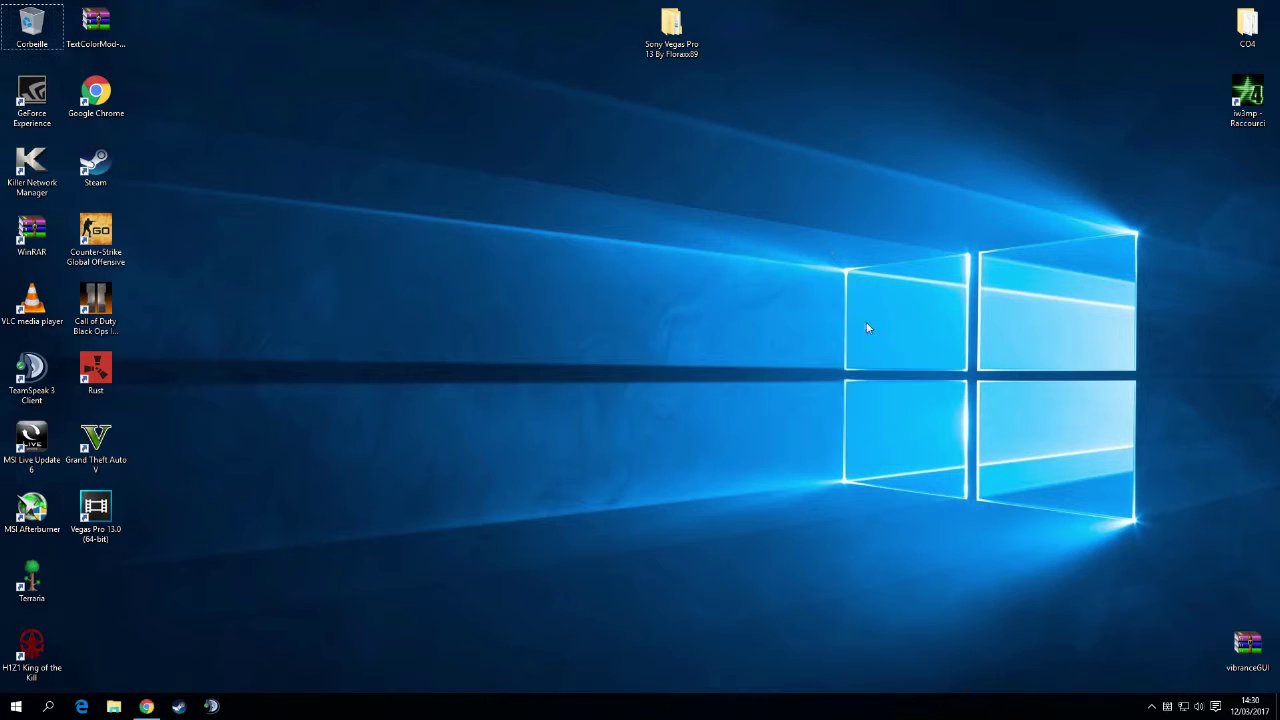
pyautogui.press('F5')
# - Open the install location of Vegas Pro 13.0 (64-bit) and locate the sfpaplug folder in FileIO Plug-Ins, closing the folder window
pyautogui.rightClick(114, 518)
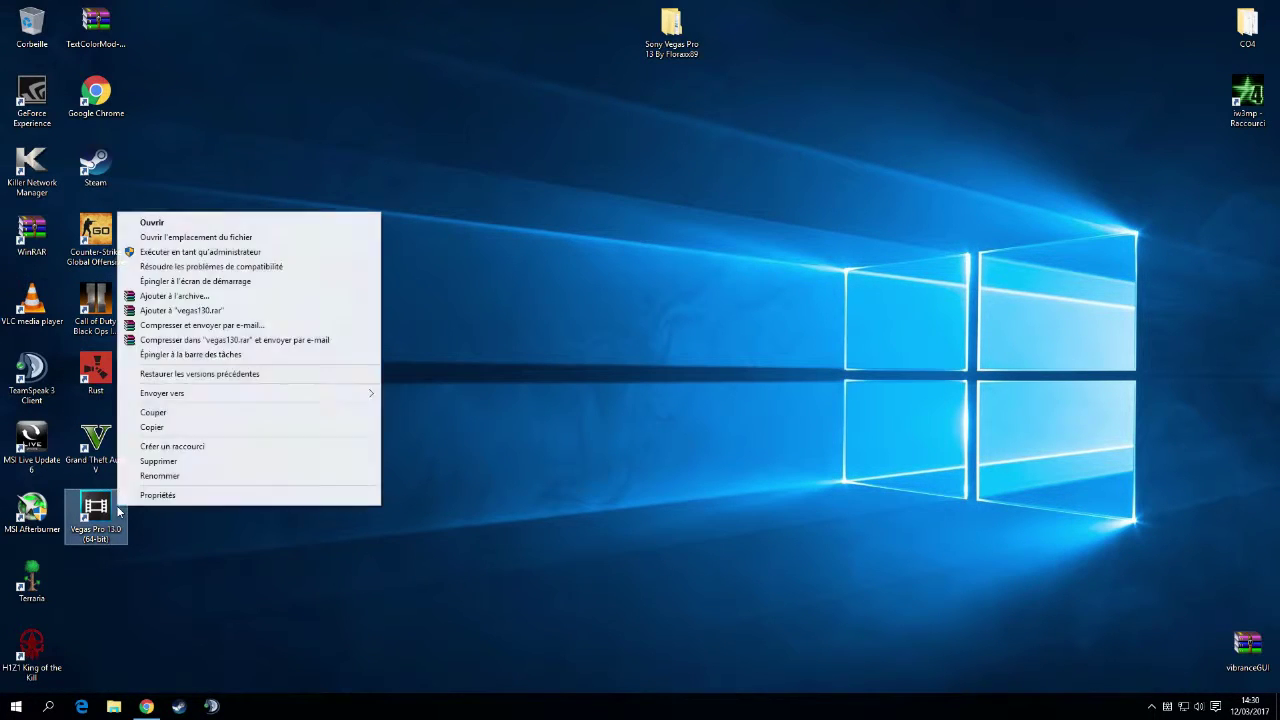
pyautogui.click(180, 241)
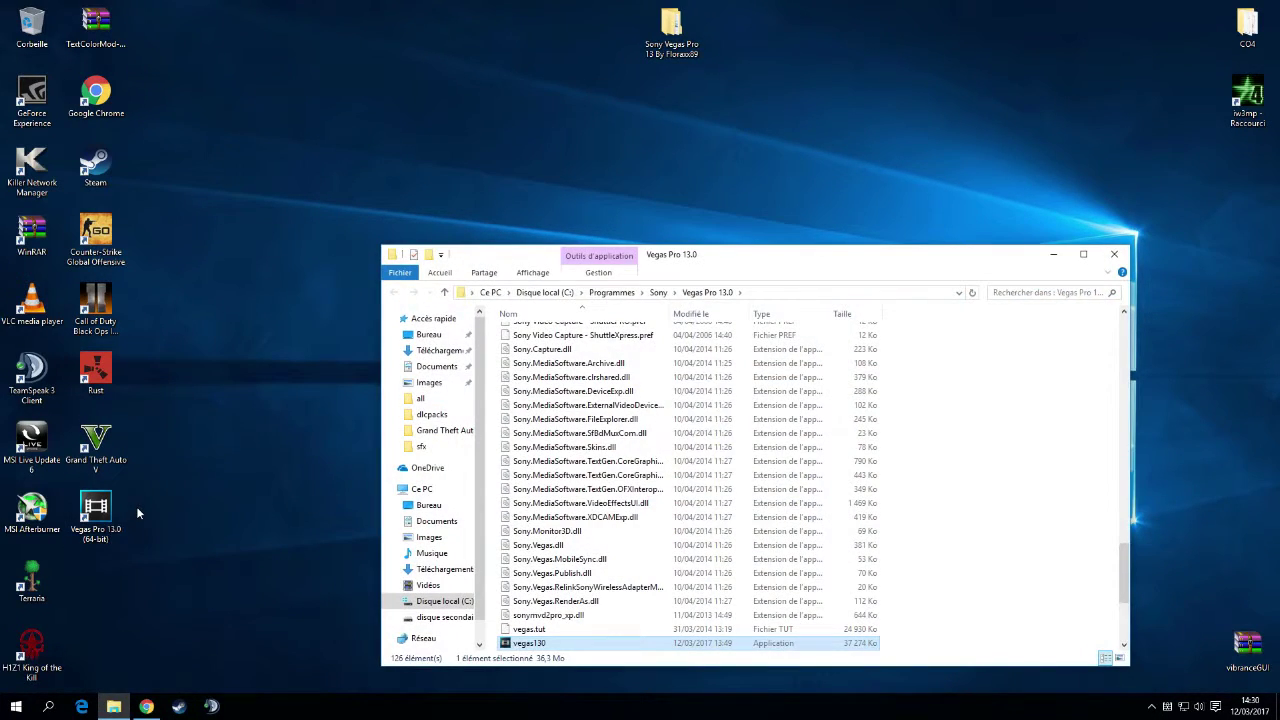
pyautogui.moveTo(775, 268); pyautogui.dragTo(773, 238)
pyautogui.scroll(20, 622, 527)
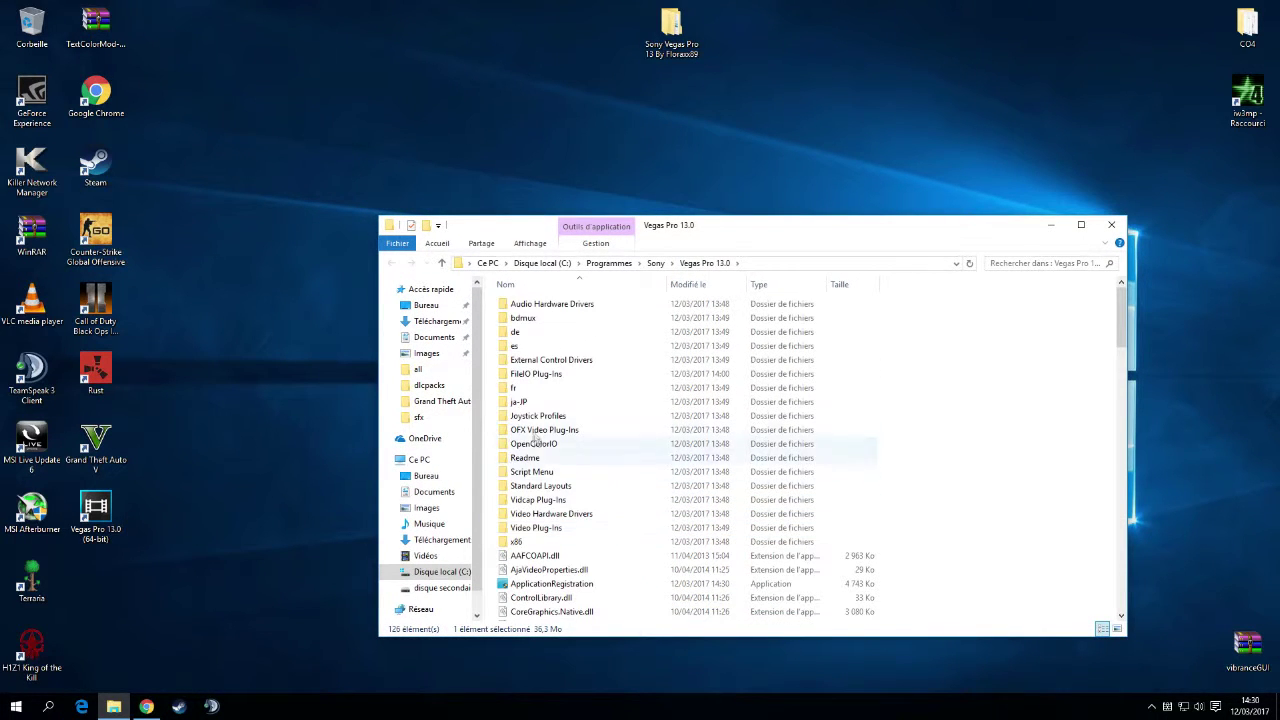
pyautogui.click(540, 374)
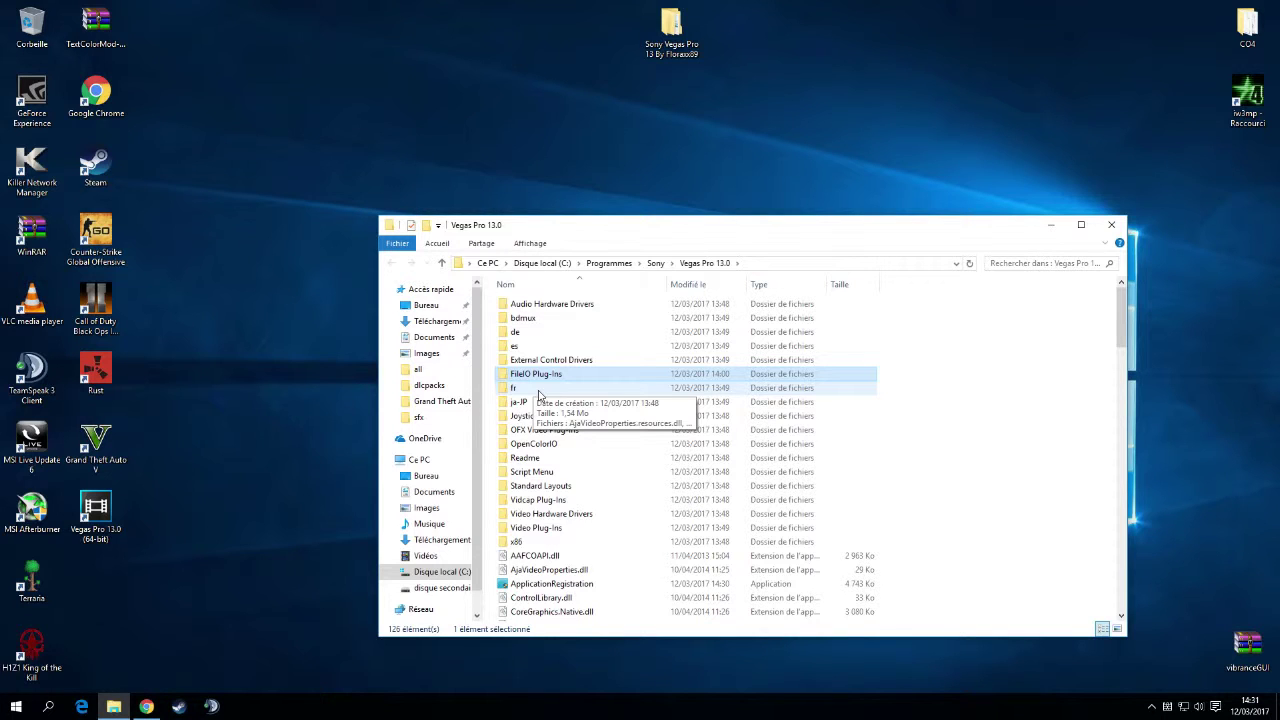
pyautogui.doubleClick(560, 374)
pyautogui.scroll(-3, 571, 378)
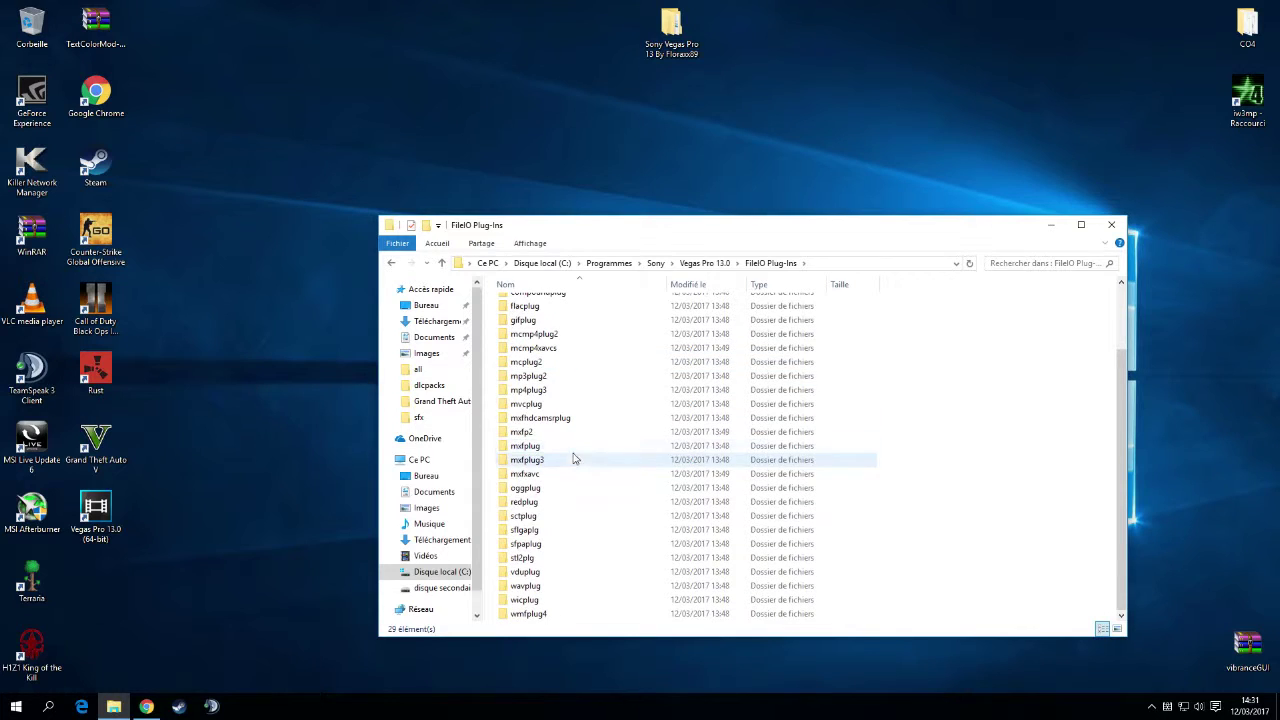
pyautogui.click(555, 545)
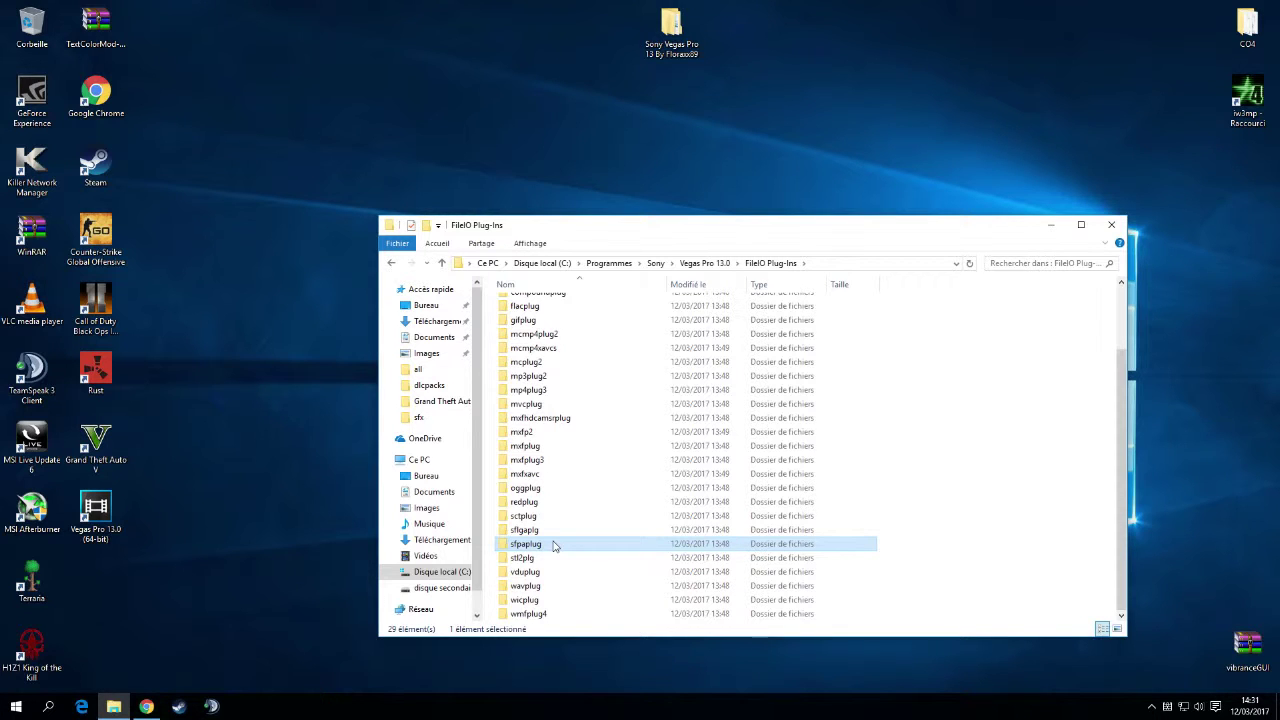
pyautogui.click(1111, 225)
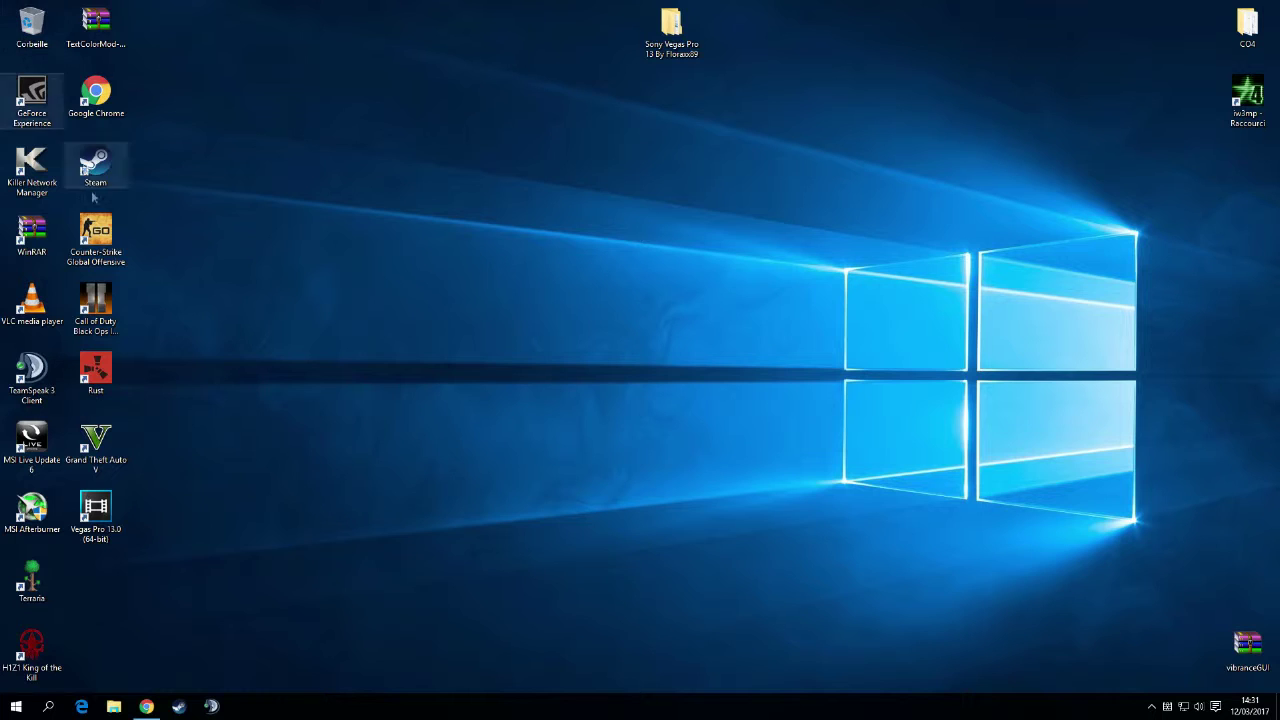
# - Launch Vegas Pro 13.0 (64-bit) from its desktop shortcut
pyautogui.doubleClick(78, 514)
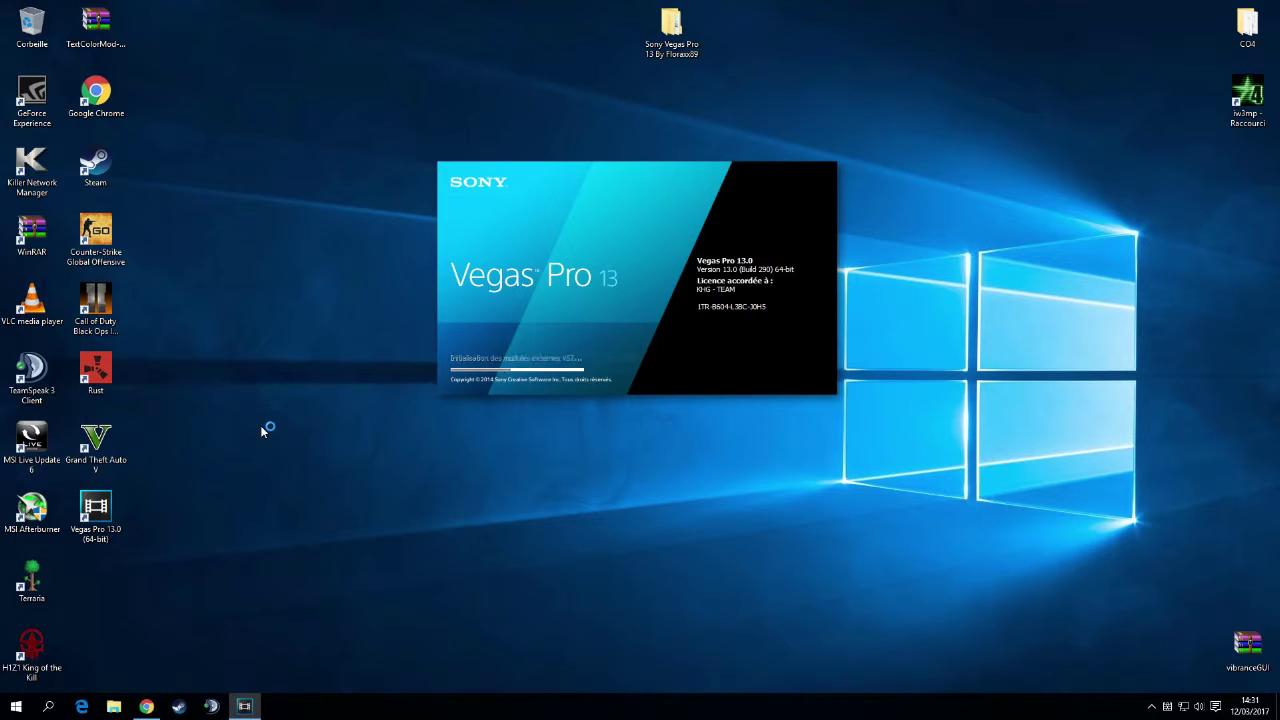